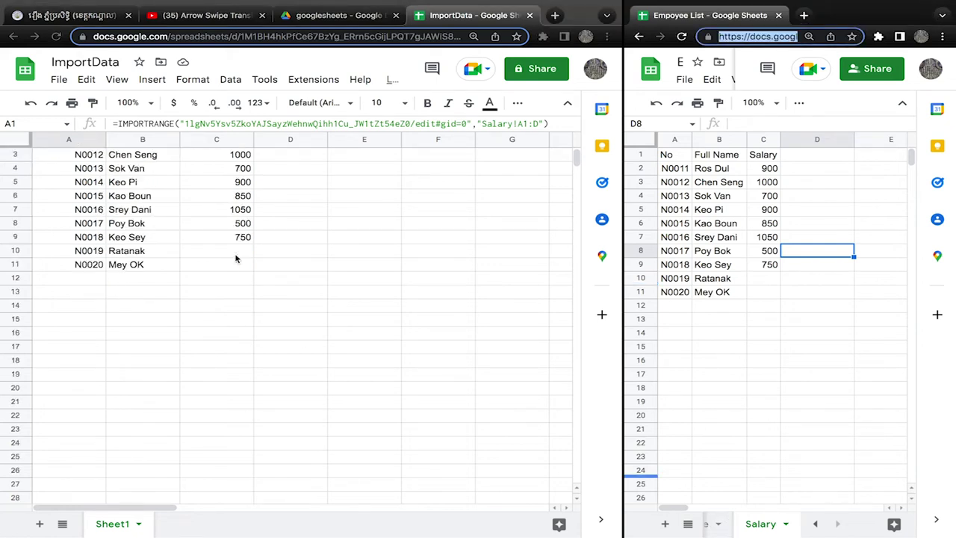
Delete the old Salary IMPORTRANGE formula from A1 so Sheet1 shows no imported data.
click(75, 153)
double_click(75, 153)
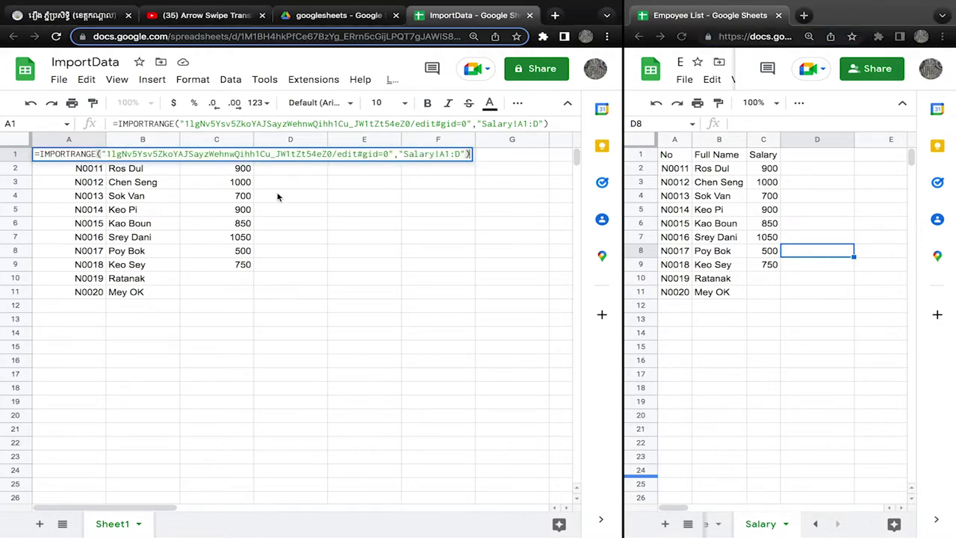
key(ctrl+a)
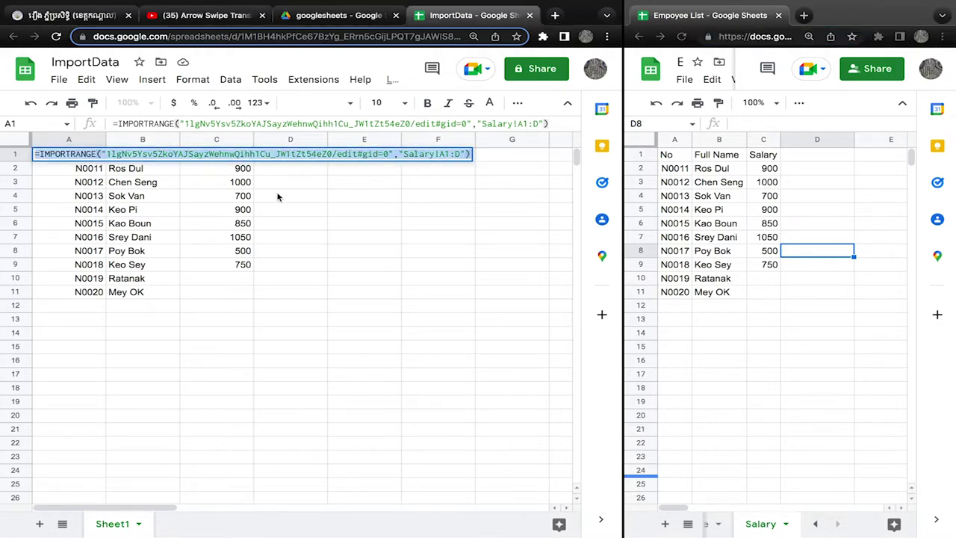
double_click(250, 153)
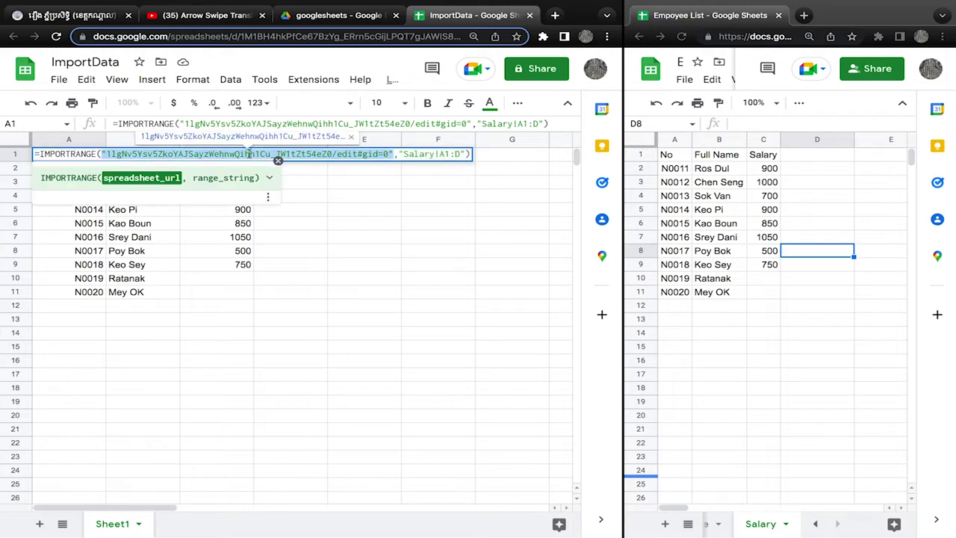
key(BackSpace)
key(BackSpace)
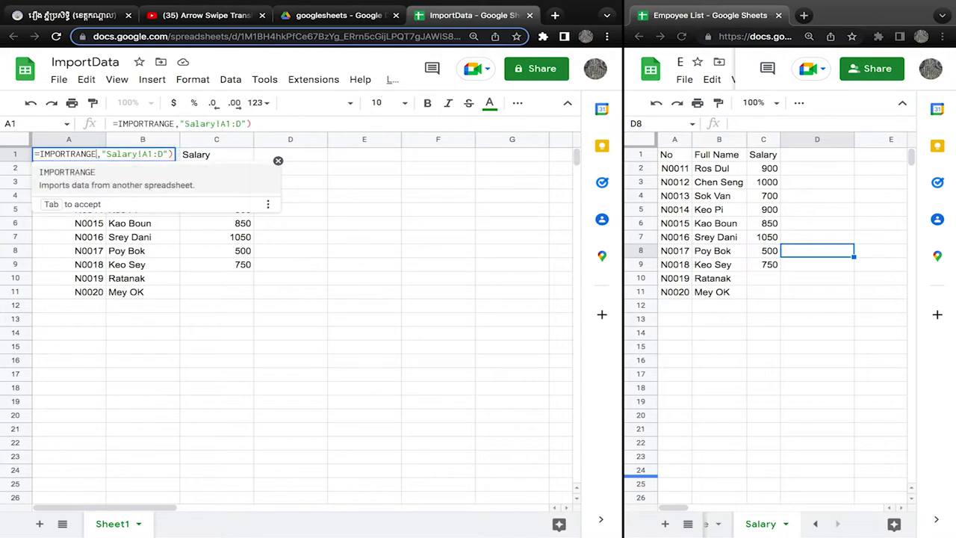
key(Escape)
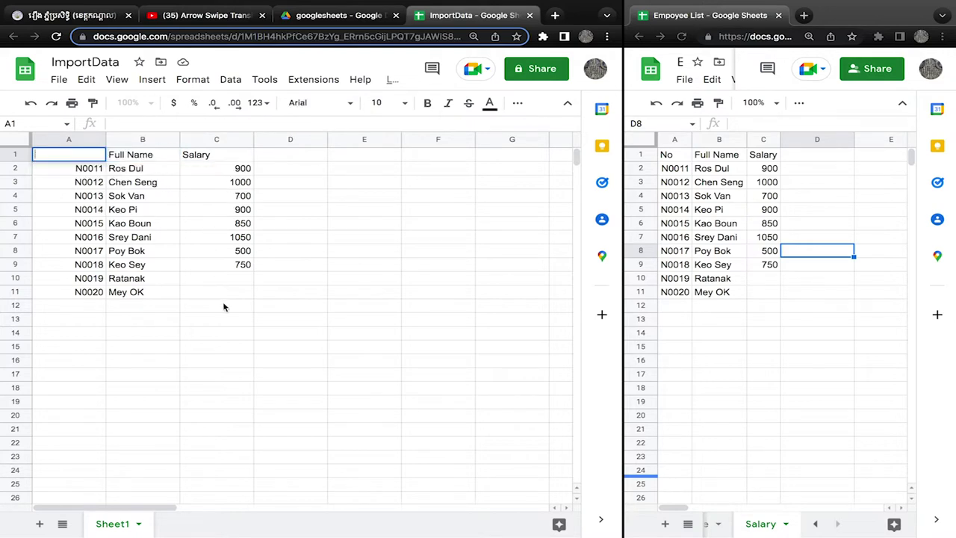
click(222, 305)
click(66, 173)
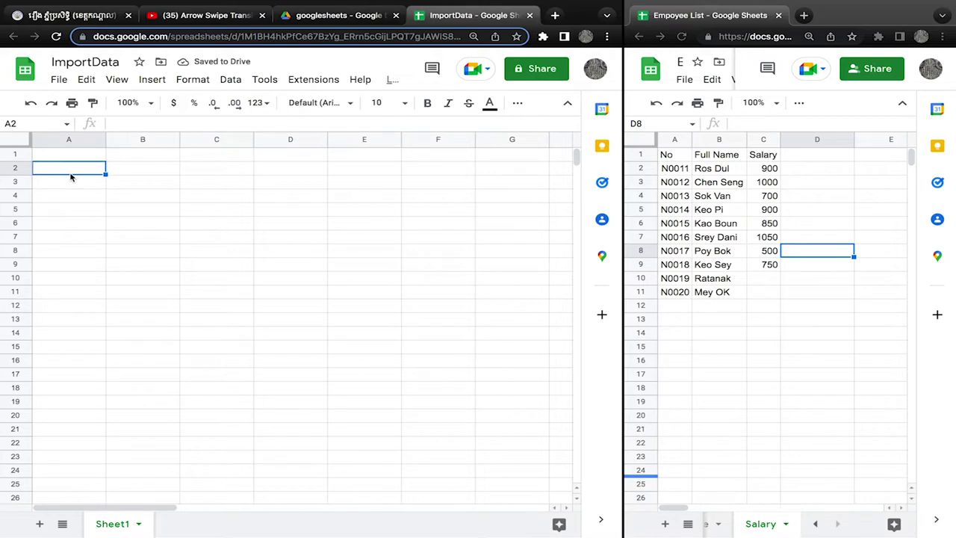
Enter an IMPORTRANGE formula in A2 with the pasted employee-list URL and a cell range.
text(=)
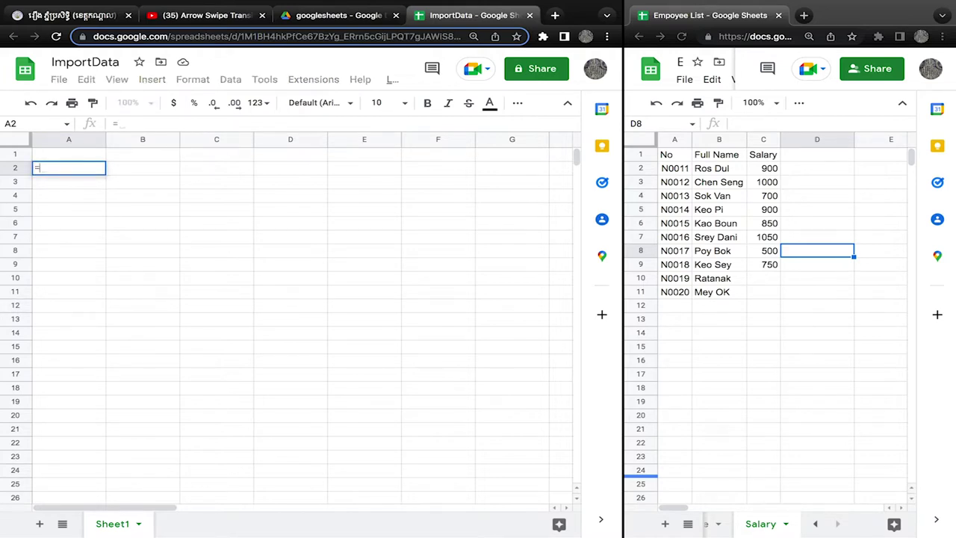
text(IM)
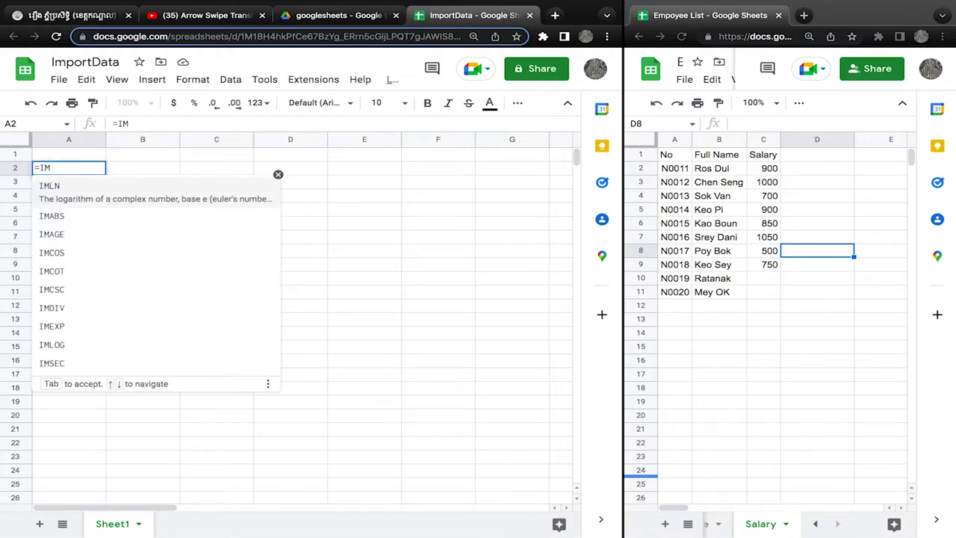
text(portra)
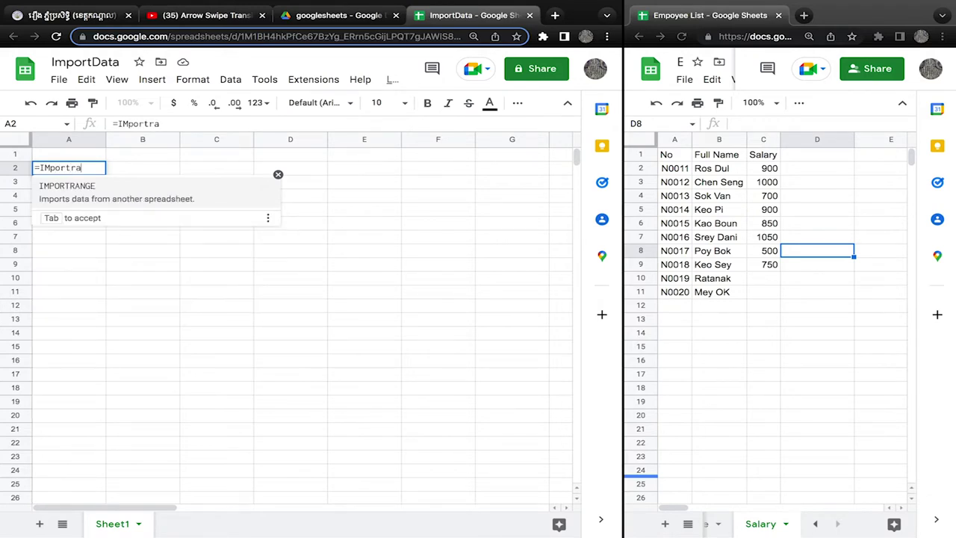
key(Tab)
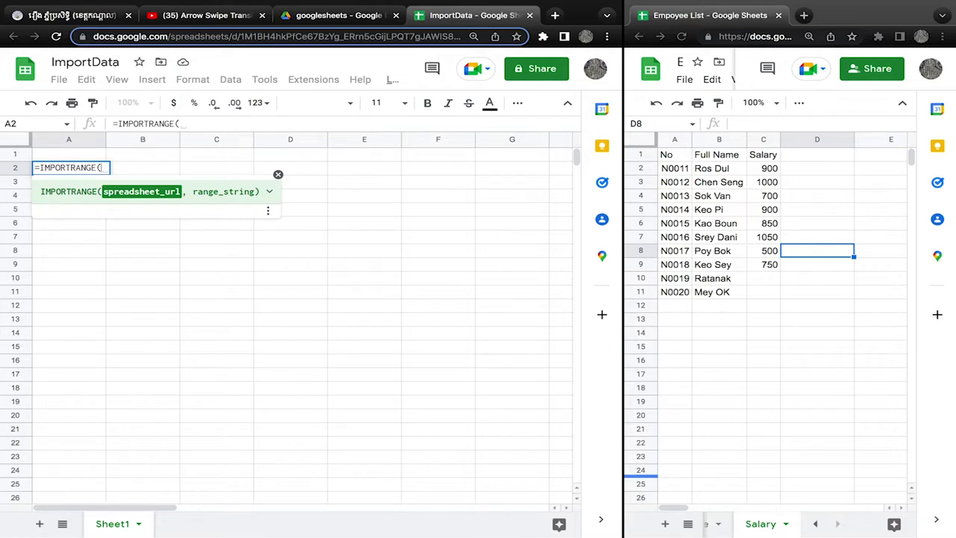
text(")
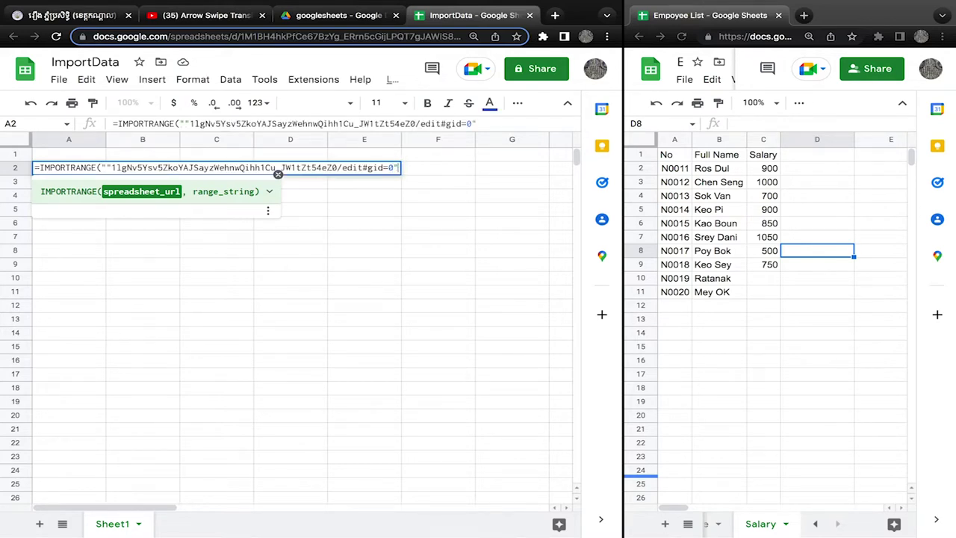
key(BackSpace)
text(,"a1:)
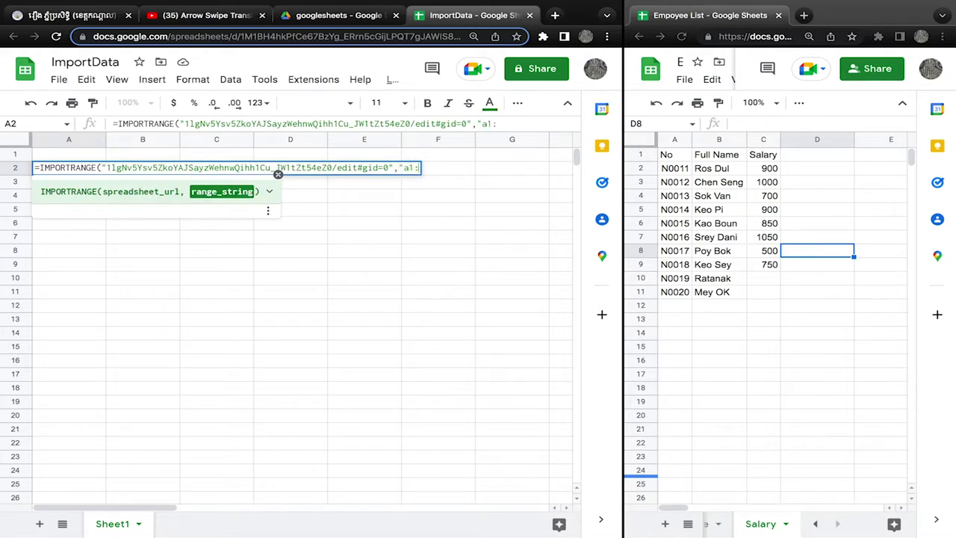
text(c11")
key(Return)
click(153, 155)
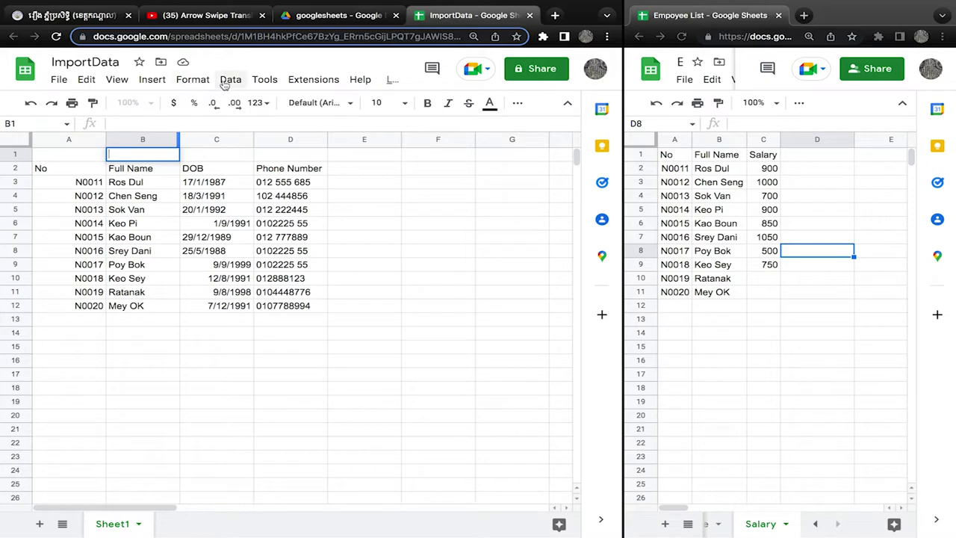
Give B1 a 'Phone,Salary' list-of-items validation that rejects other input.
click(228, 80)
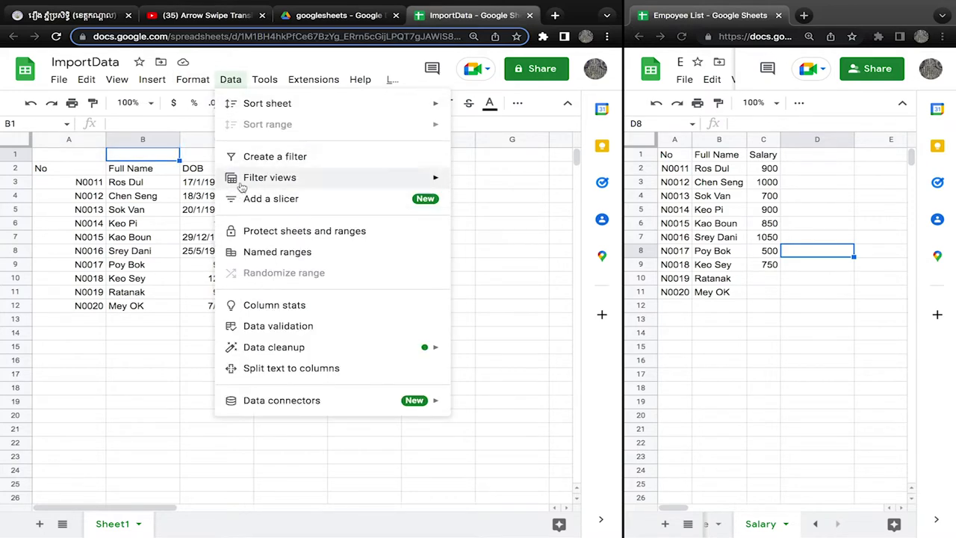
click(246, 327)
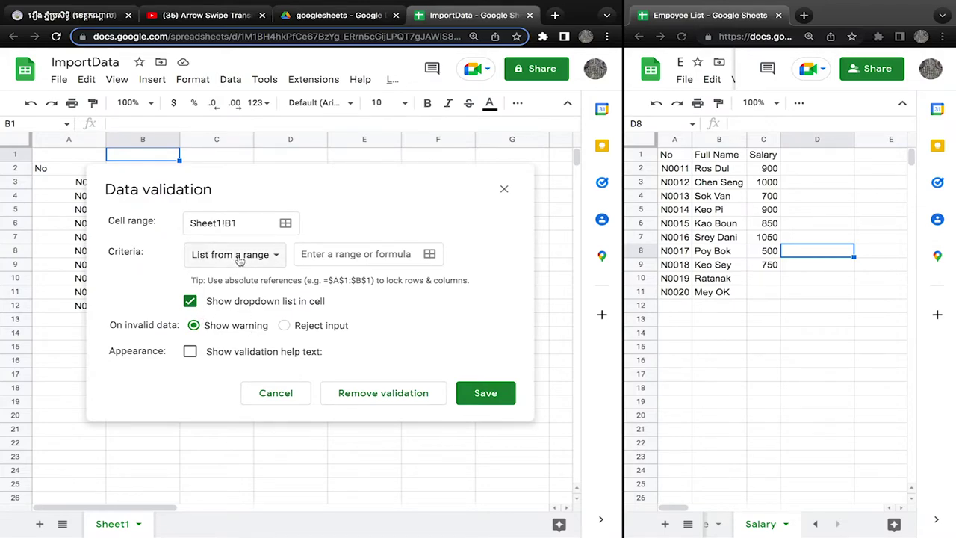
click(233, 255)
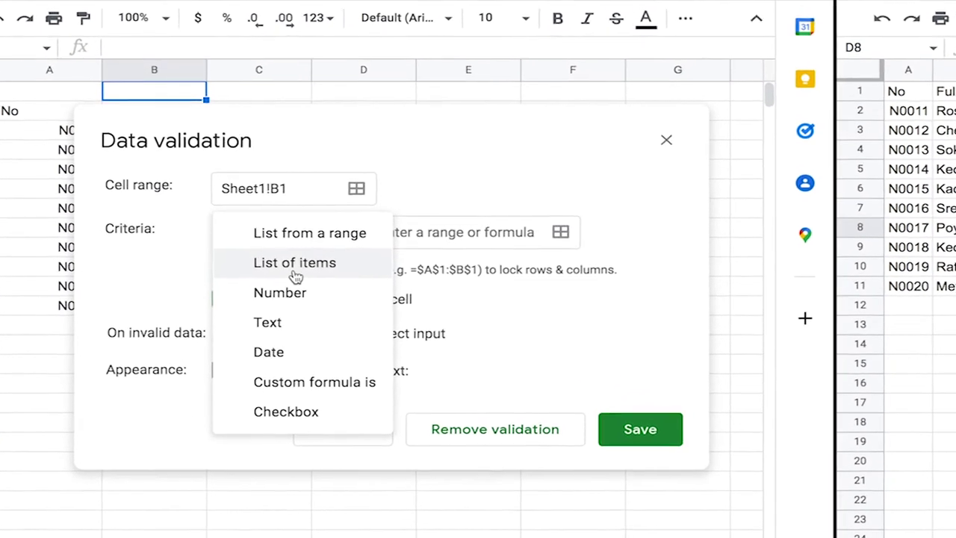
click(270, 278)
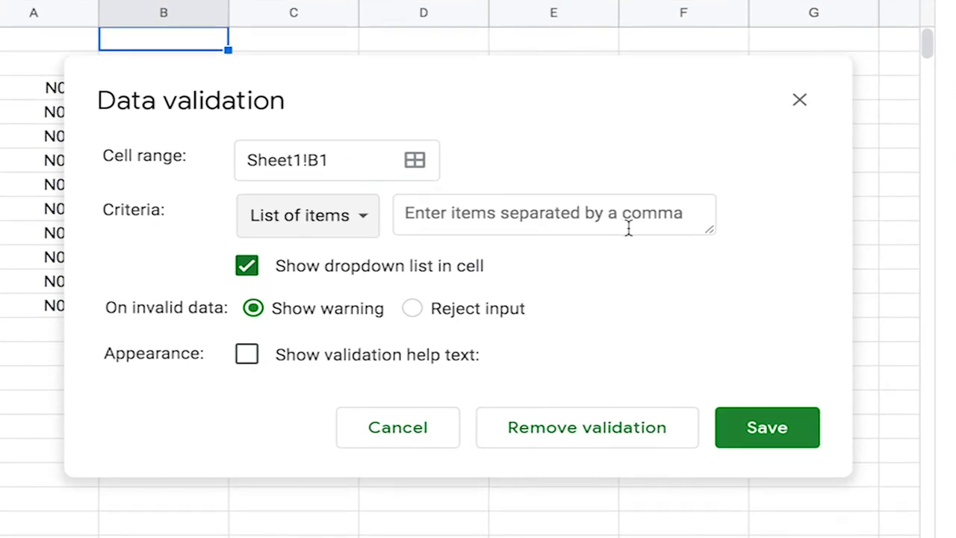
click(592, 215)
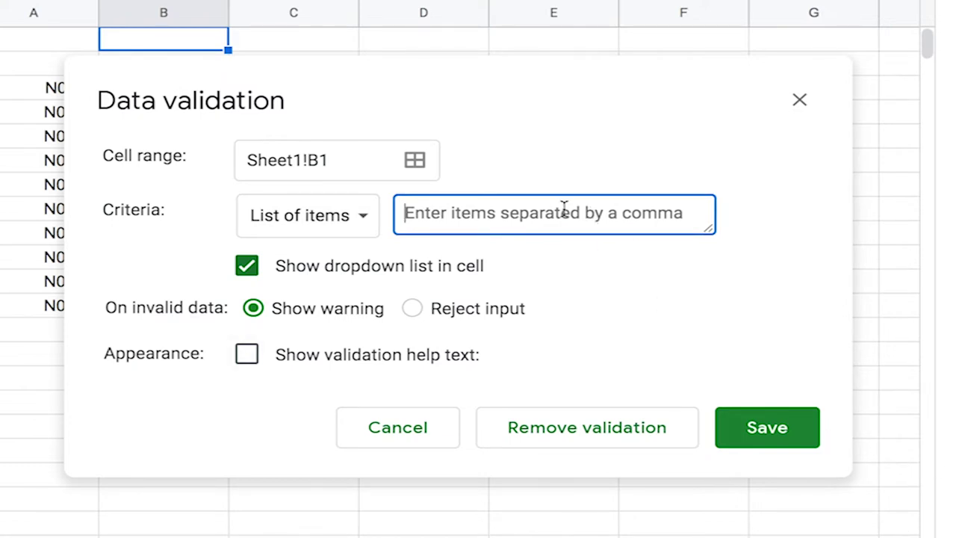
text(Phone,Salary)
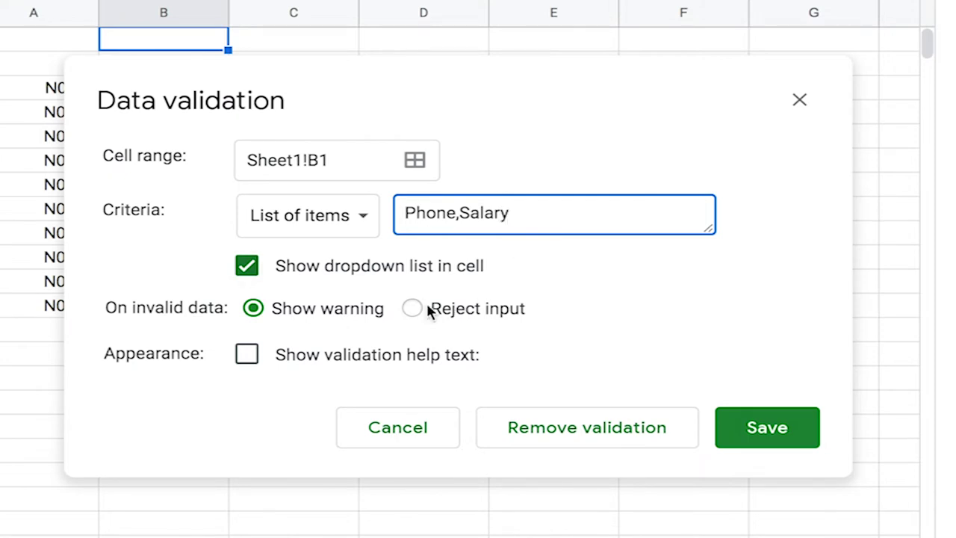
click(412, 308)
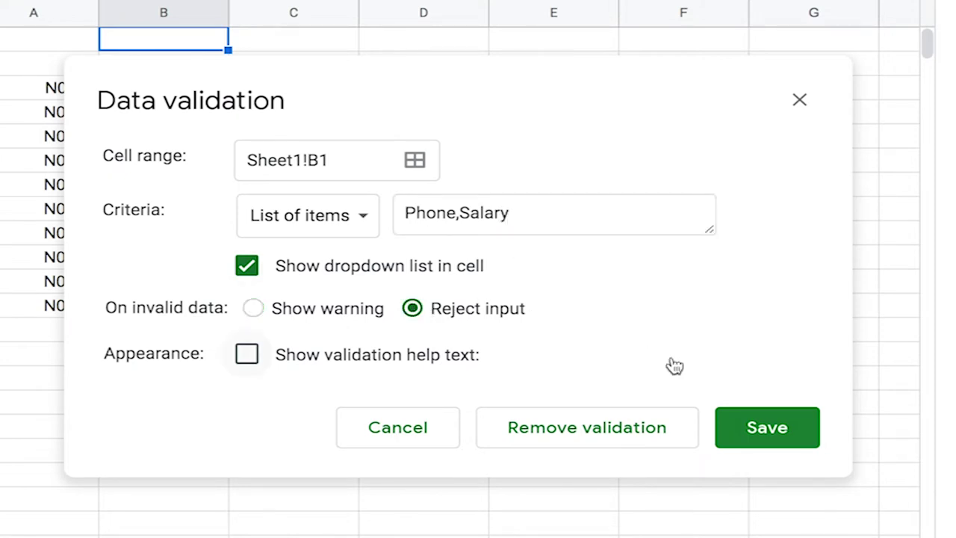
click(762, 440)
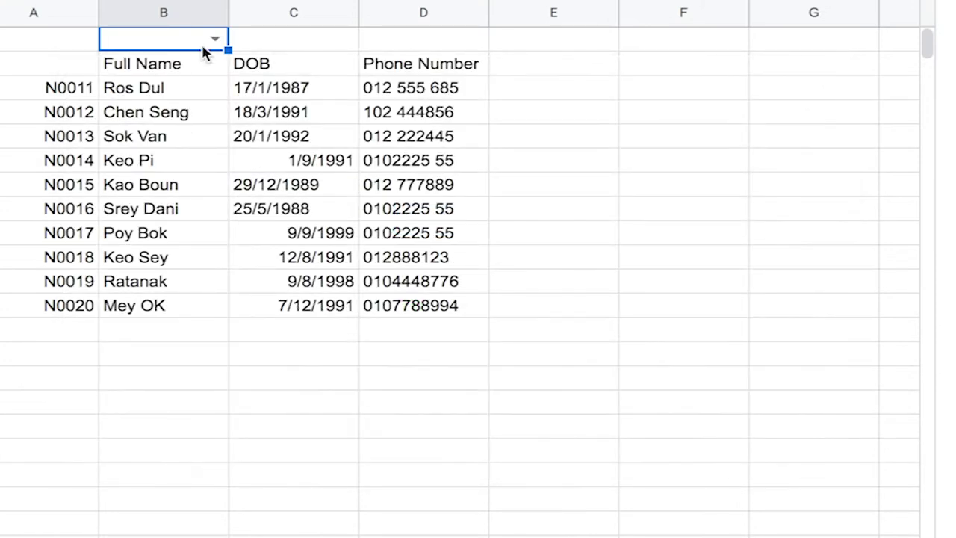
Try the B1 dropdown, choosing Phone, then Salary, then Phone again.
click(211, 41)
click(192, 68)
click(213, 39)
click(174, 97)
click(212, 41)
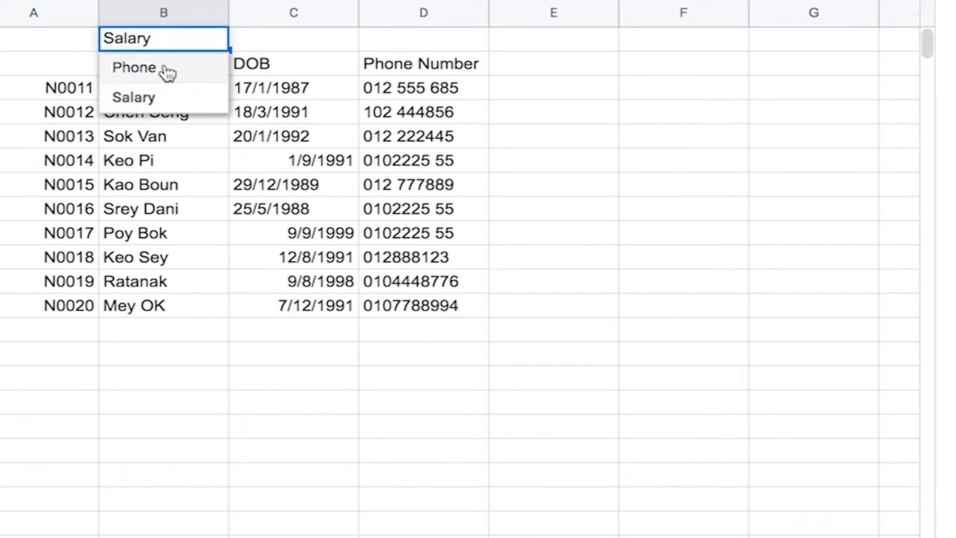
click(166, 69)
Open the A2 IMPORTRANGE formula for editing.
click(33, 47)
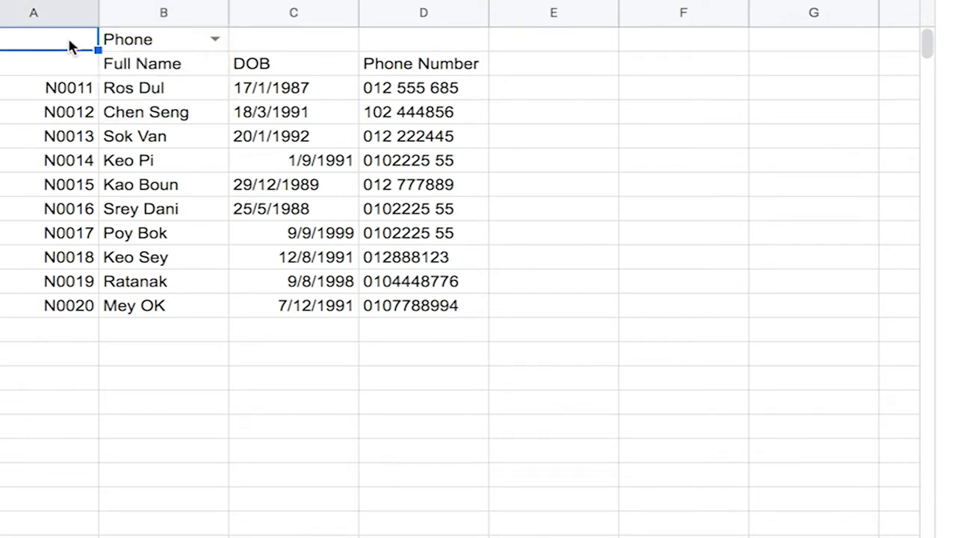
double_click(68, 42)
click(68, 66)
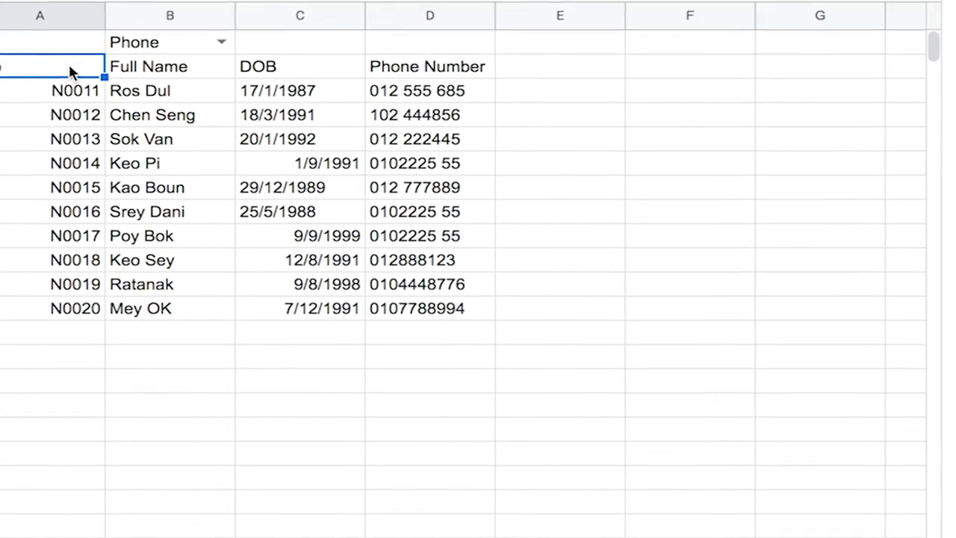
double_click(44, 63)
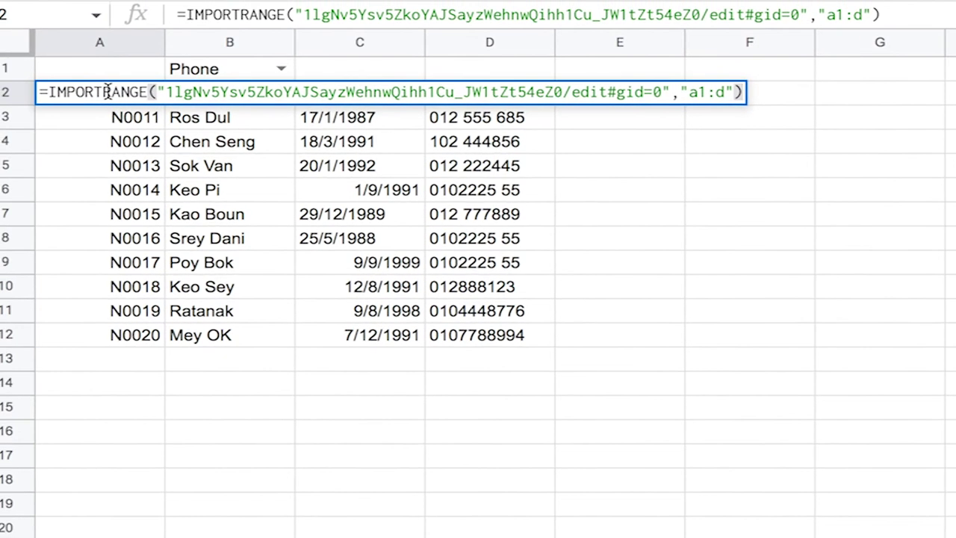
Insert B1& before "a1:d" in A2's range argument and commit the formula.
click(687, 93)
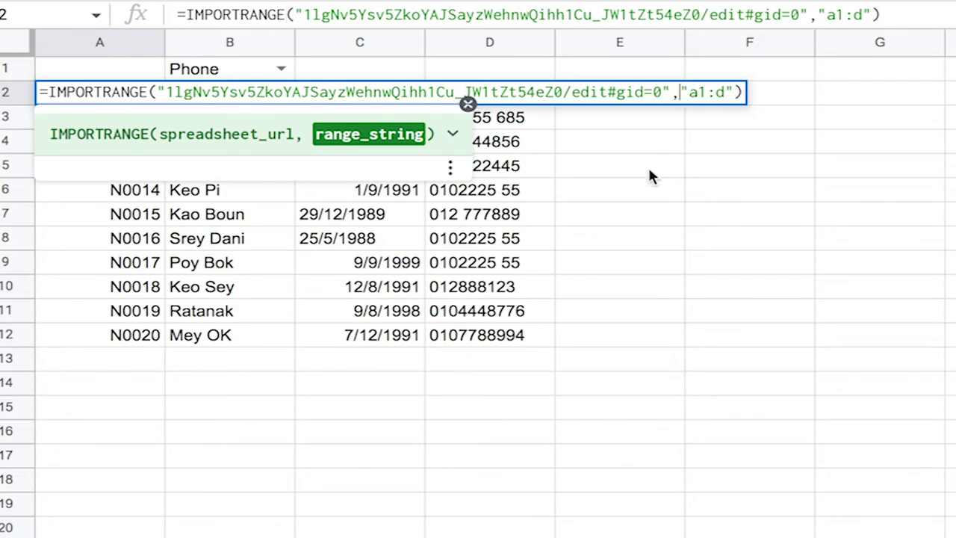
text(&)
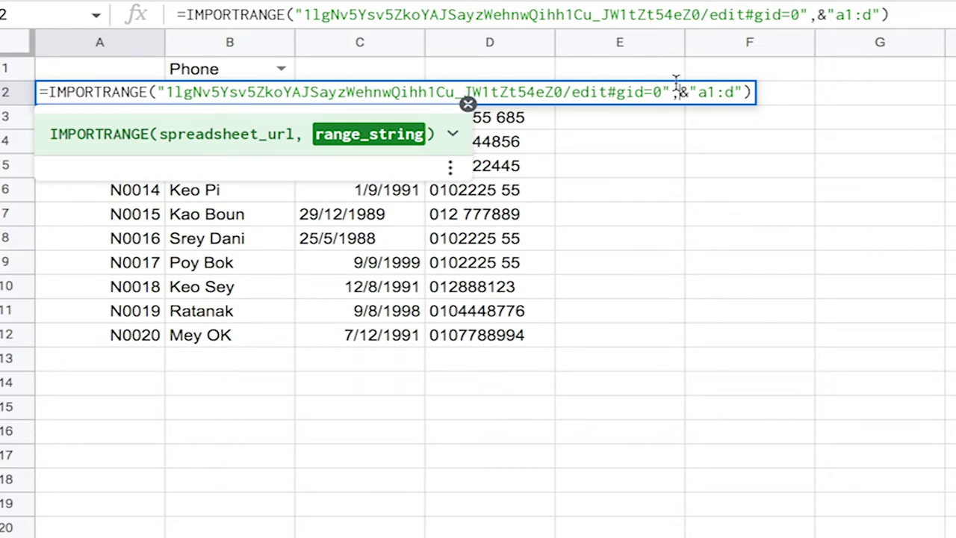
click(677, 92)
text(S)
key(BackSpace)
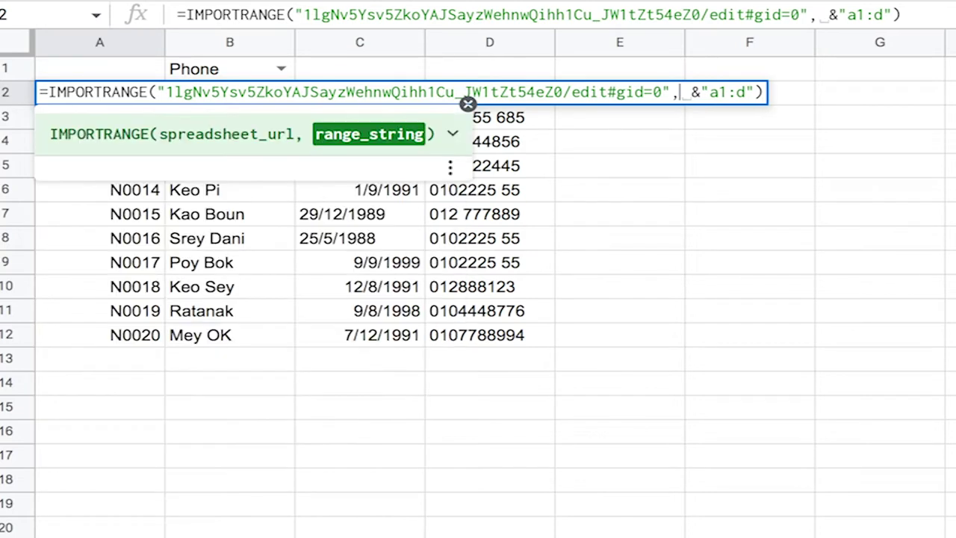
click(279, 70)
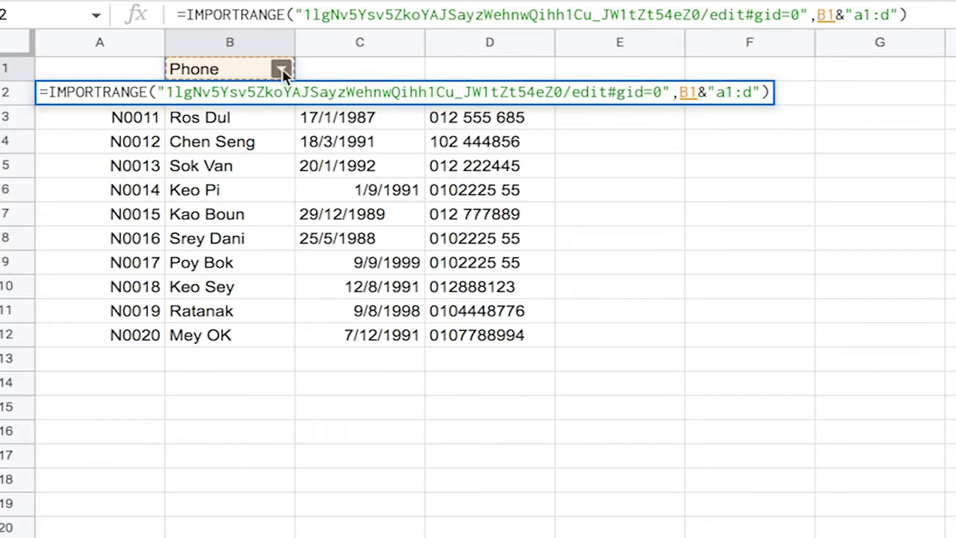
key(Return)
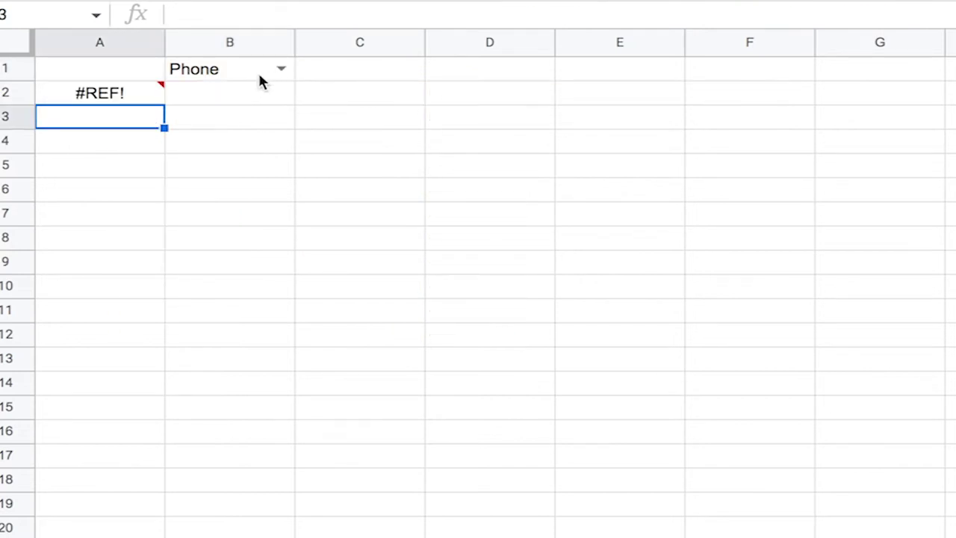
Set B1 to Salary and open A2's #REF! formula, placing the cursor before a1:d.
click(157, 91)
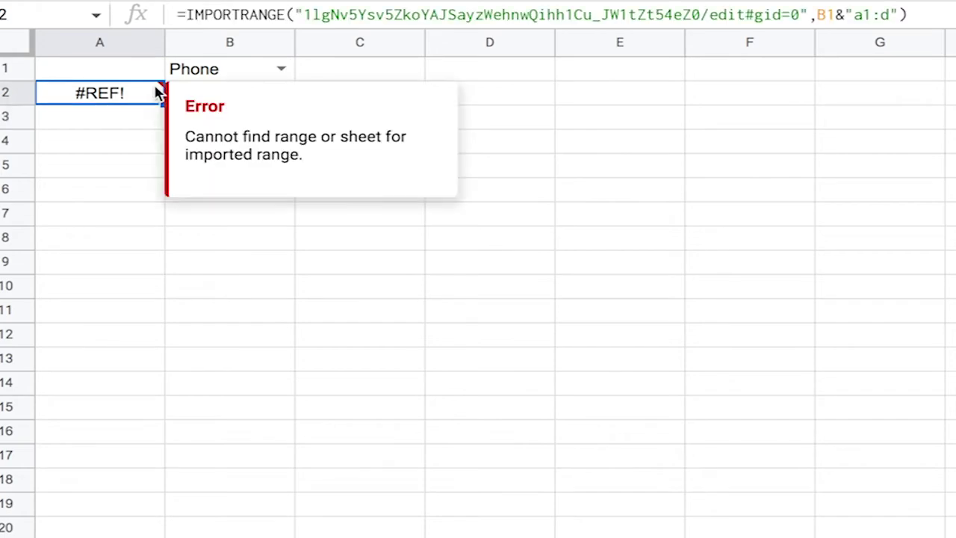
click(281, 68)
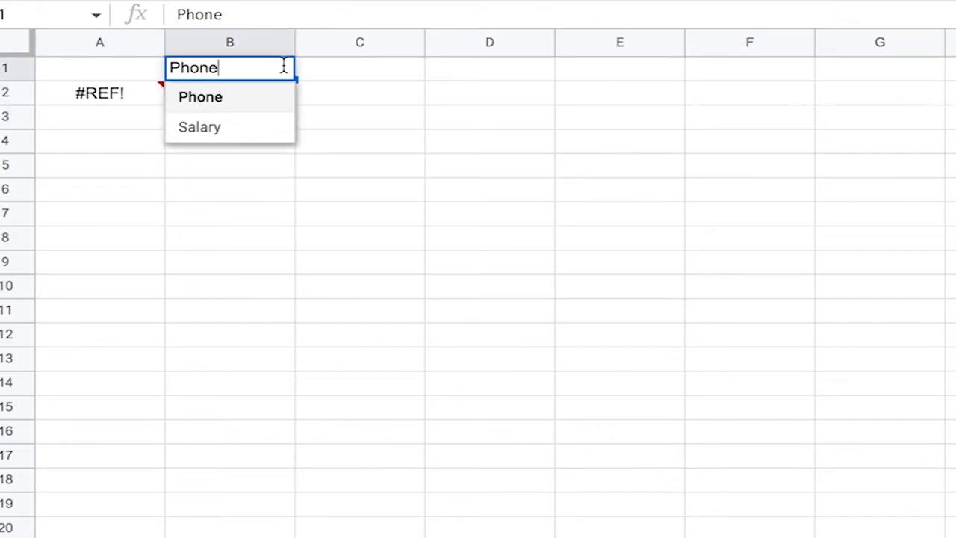
click(246, 128)
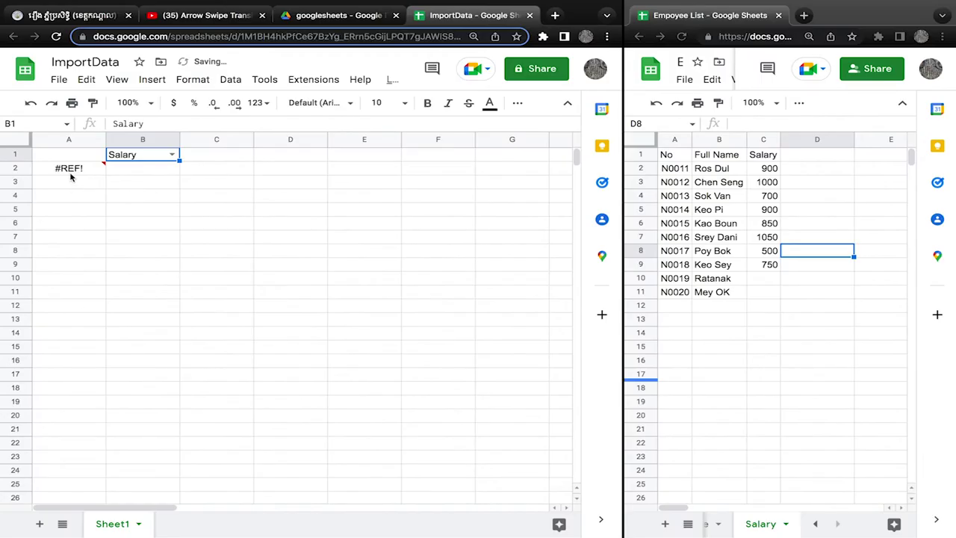
click(75, 169)
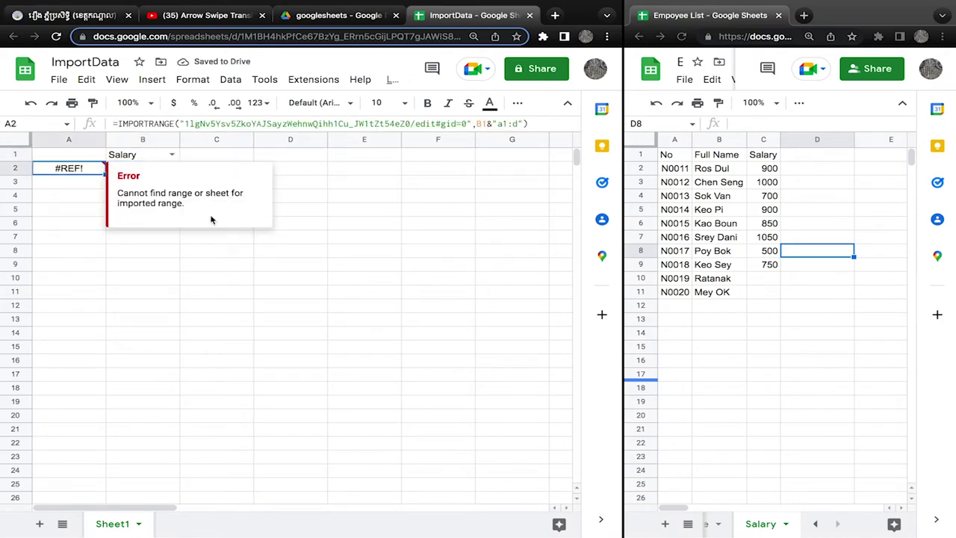
click(480, 124)
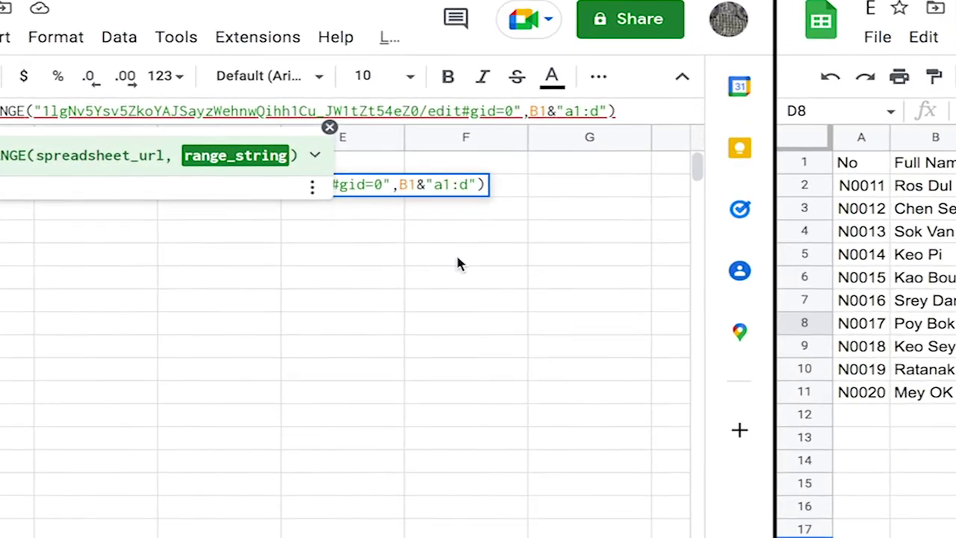
click(571, 111)
Insert ! so the range reads B1&"!a1:d", commit, then set B1 to Phone.
text(!)
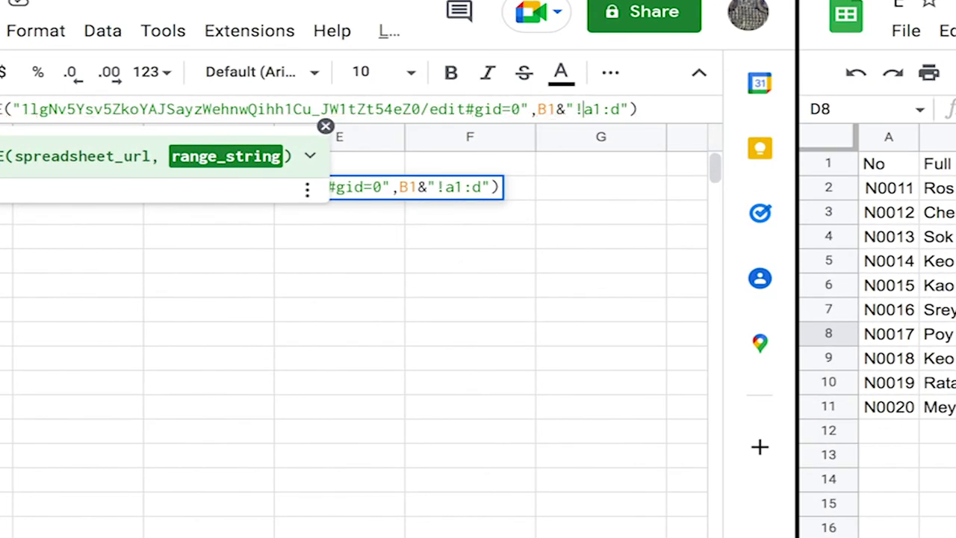
key(Return)
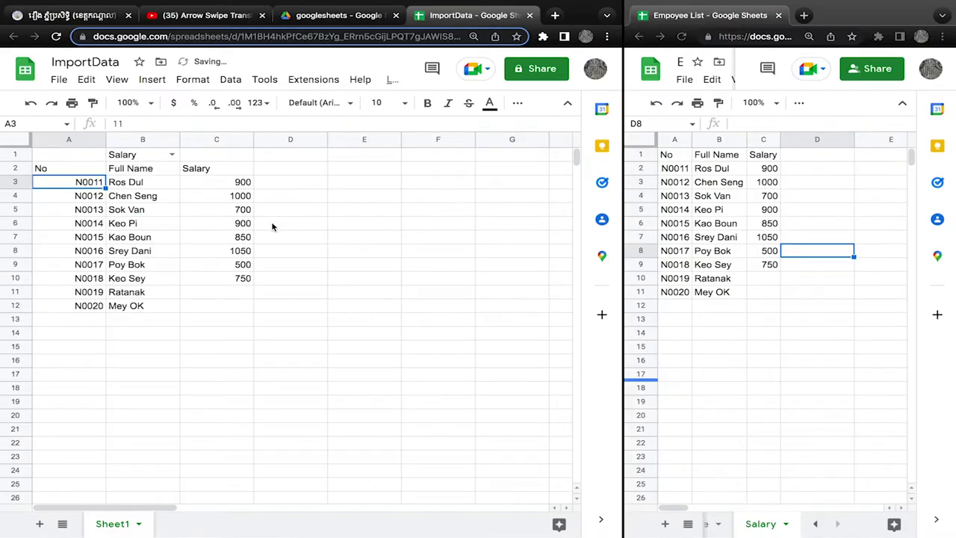
click(172, 155)
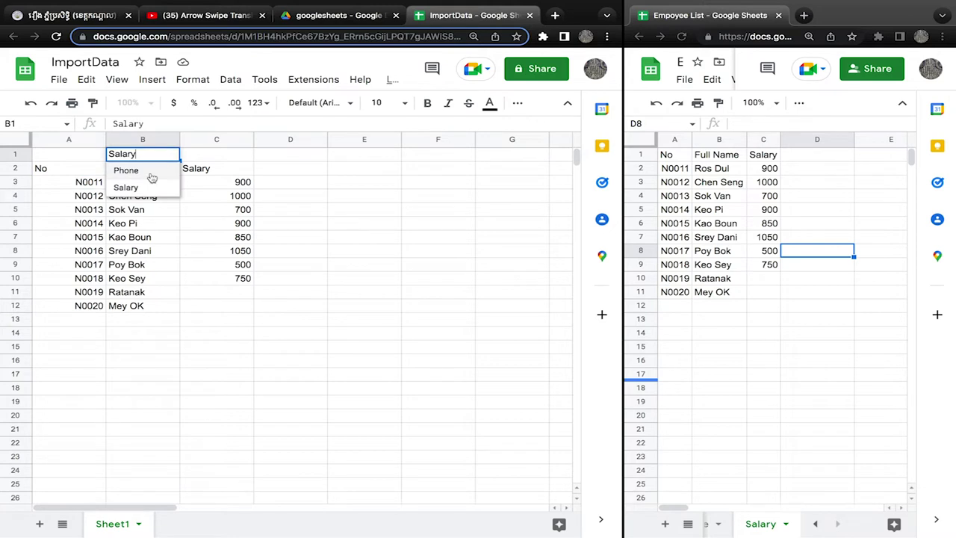
click(148, 176)
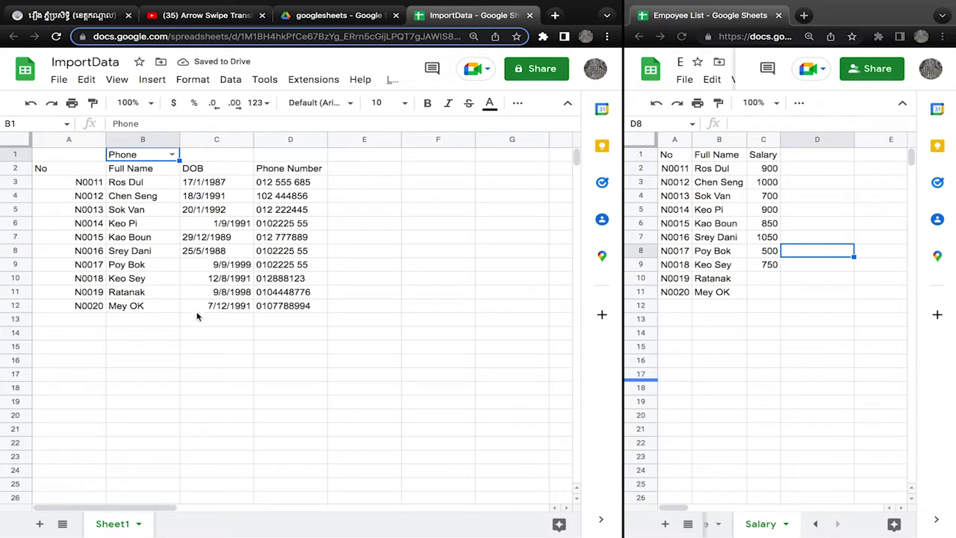
Switch B1 to Salary several times, then back to Phone, checking the imported table updates.
click(173, 156)
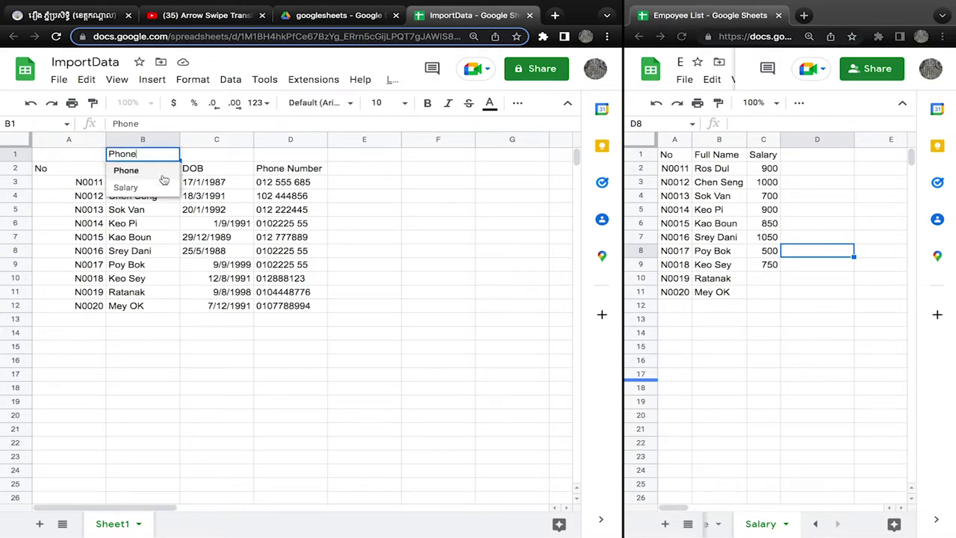
click(158, 188)
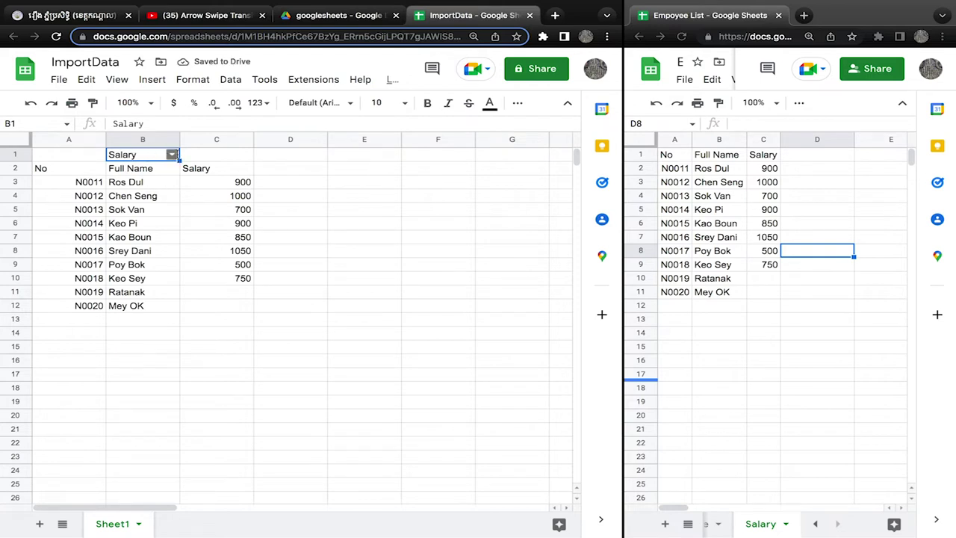
click(172, 155)
click(157, 186)
click(171, 155)
click(147, 191)
click(172, 155)
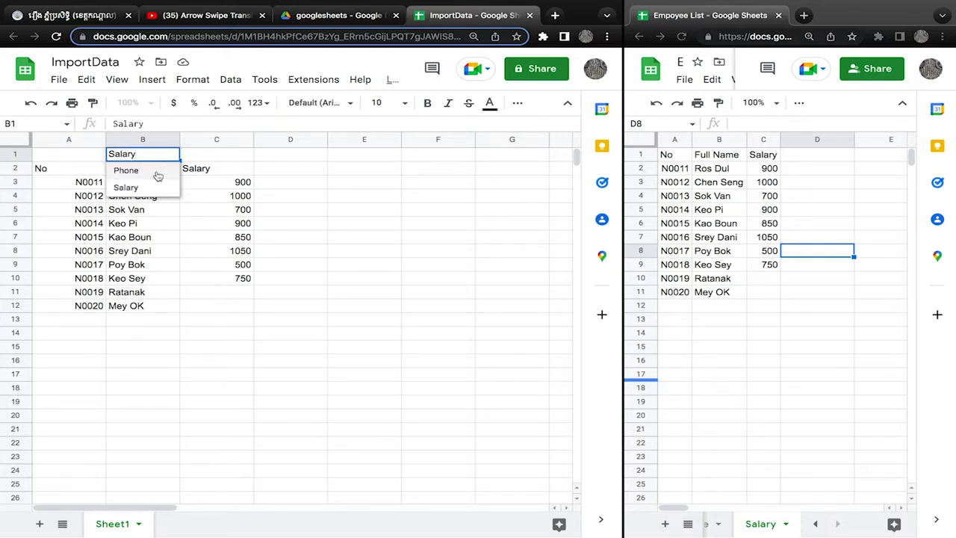
click(157, 174)
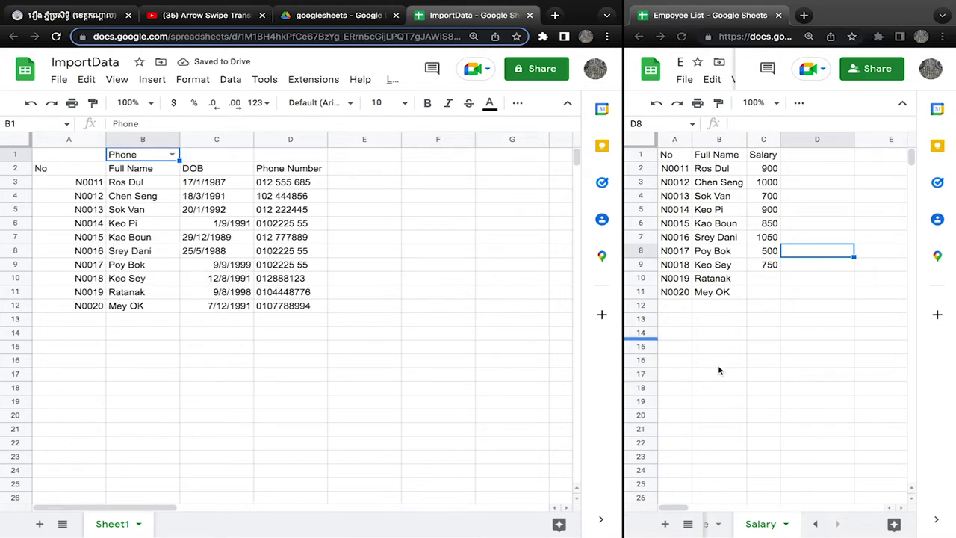
click(712, 527)
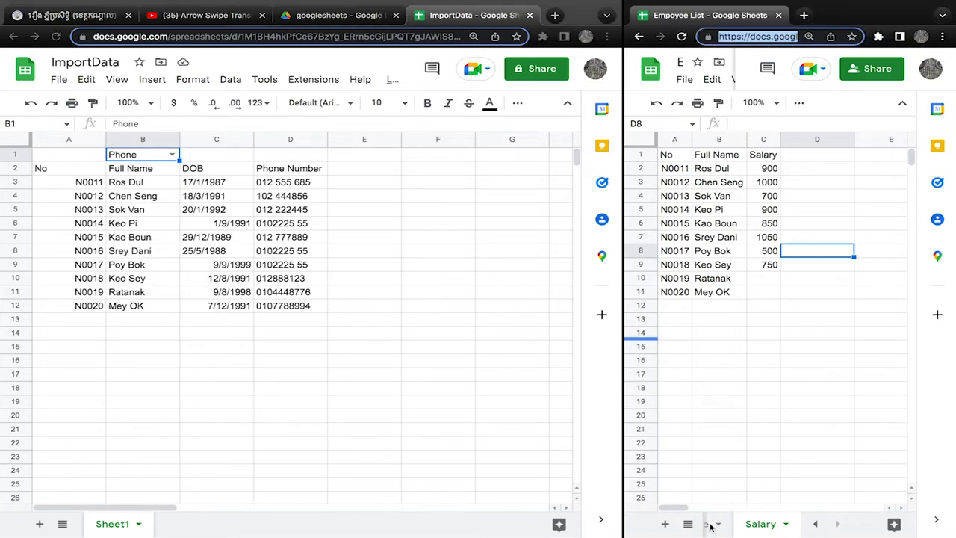
Show the Employee List's Phone sheet and recheck the B1 reference in A2's formula.
click(710, 526)
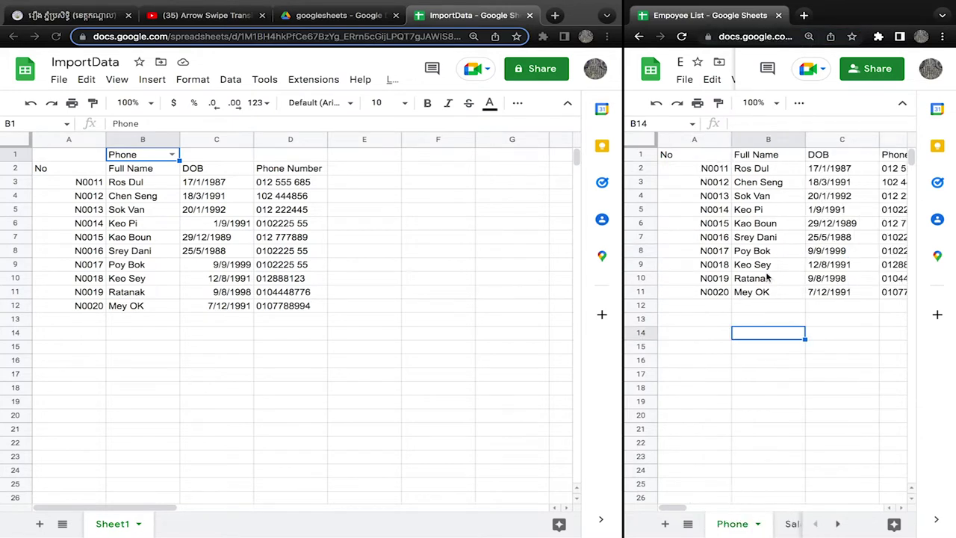
click(160, 155)
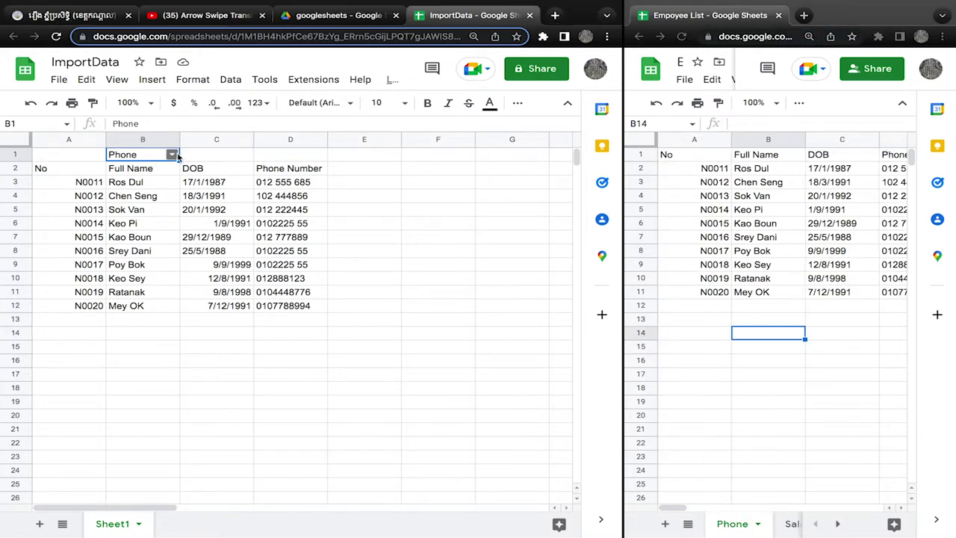
click(67, 167)
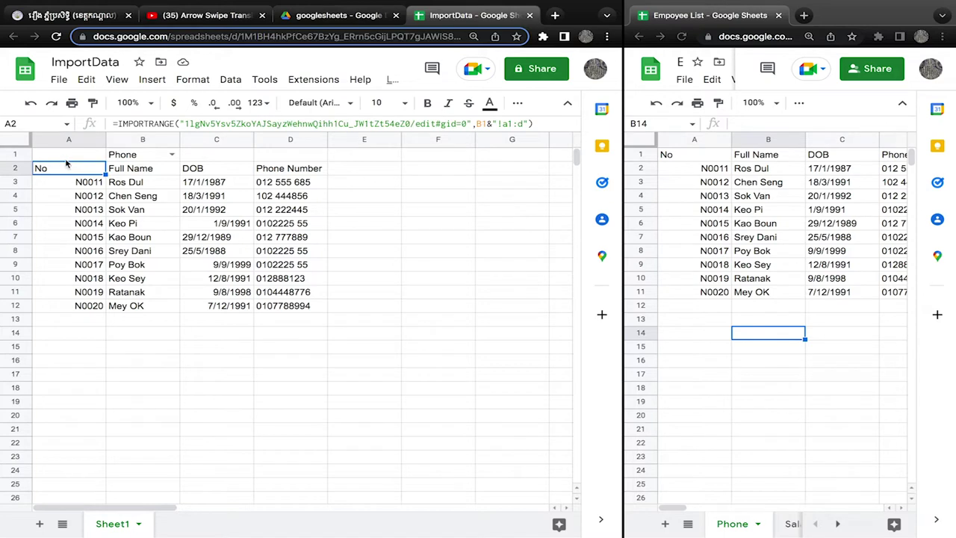
click(305, 118)
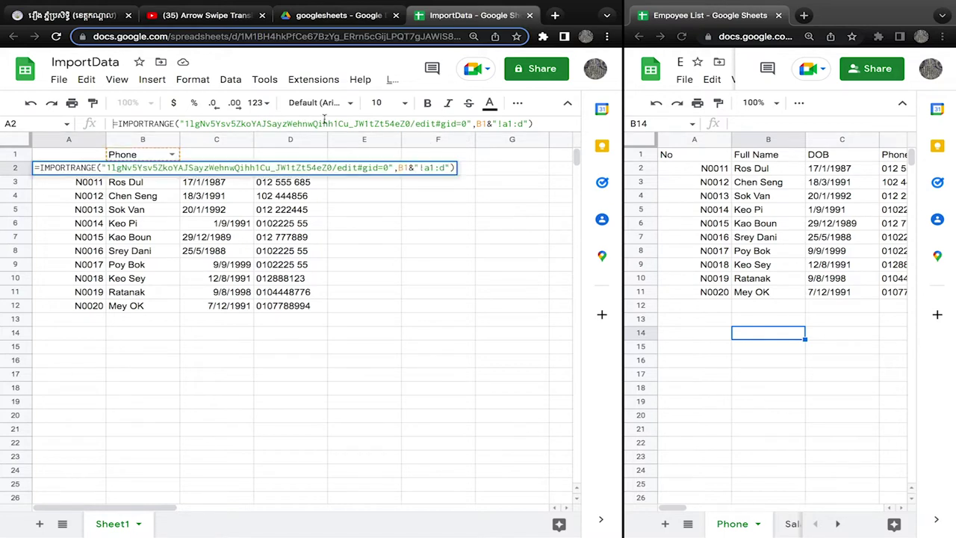
double_click(481, 123)
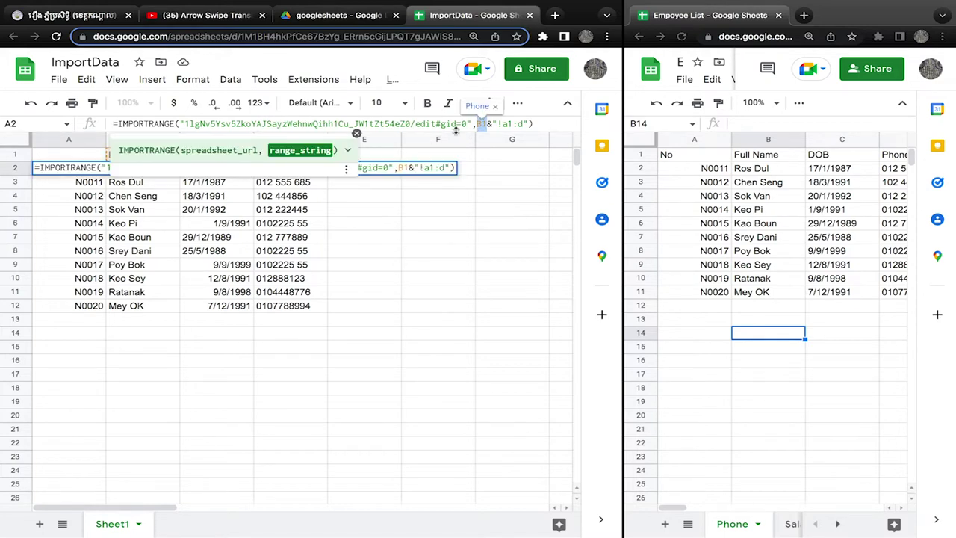
click(494, 126)
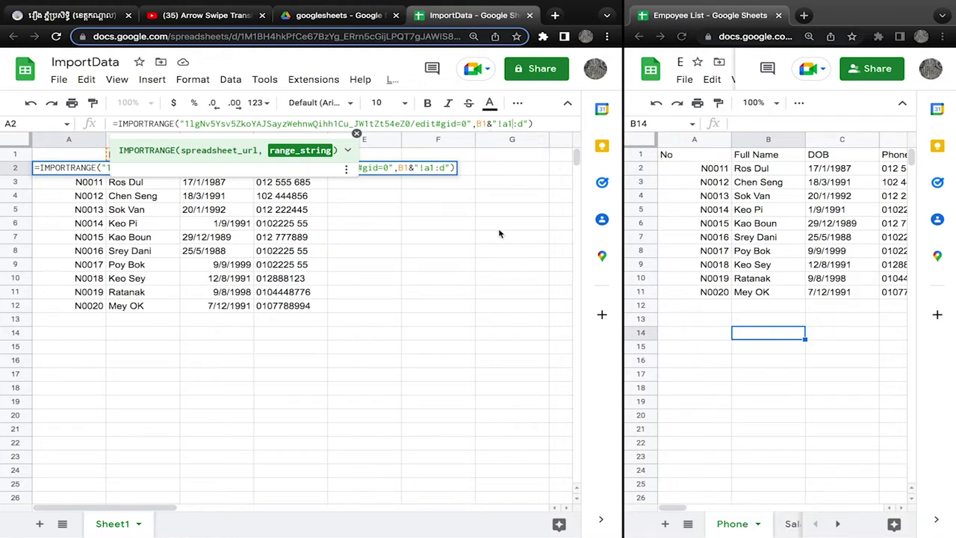
key(Return)
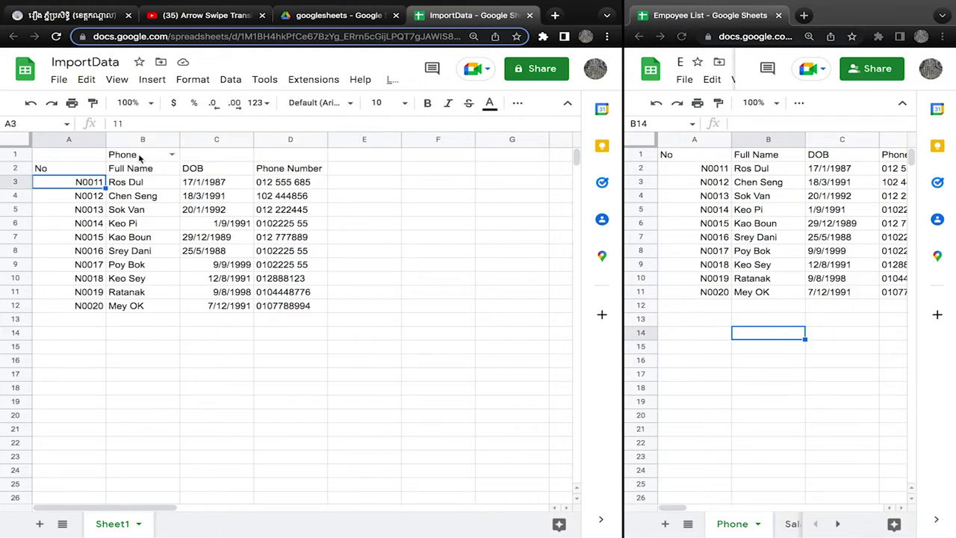
Open B1's Phone/Salary list and close it, leaving Phone selected.
click(142, 159)
click(172, 154)
click(264, 124)
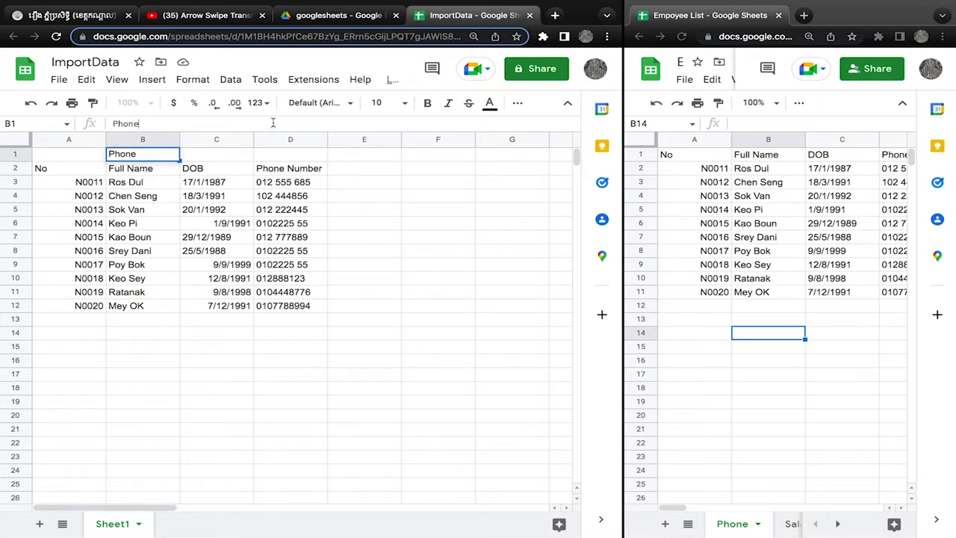
Add a new sheet named Time to the Employee List, then return to the Phone sheet.
scroll(744, 527, right, 2)
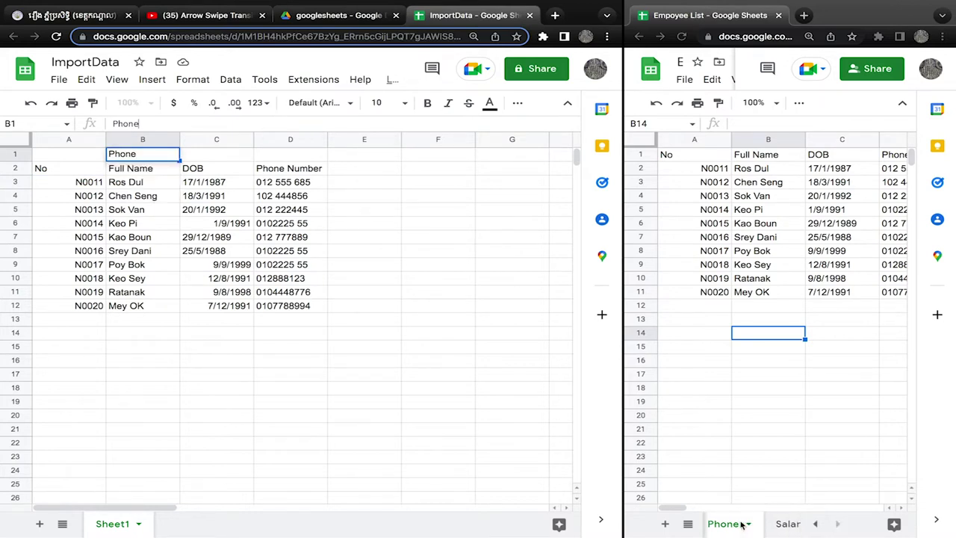
click(665, 527)
click(666, 527)
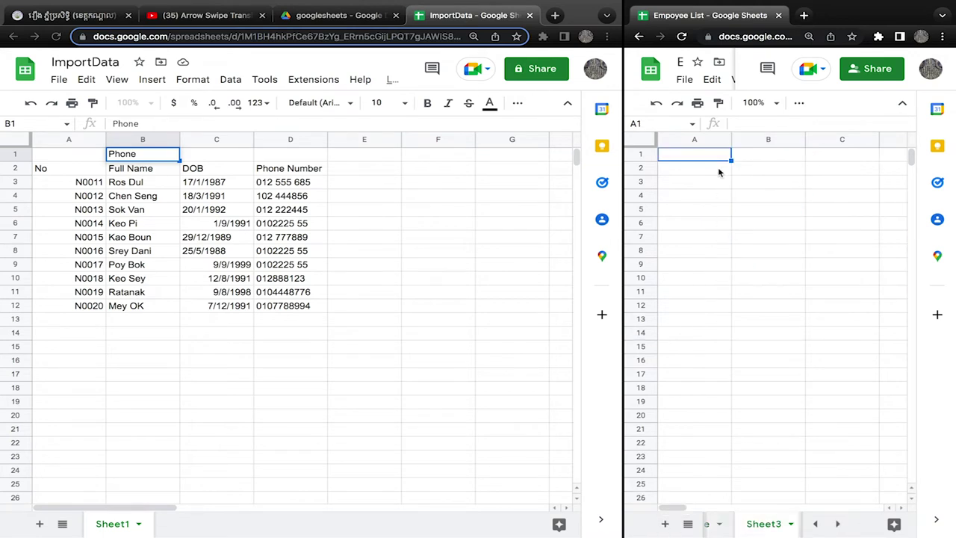
click(791, 525)
click(784, 360)
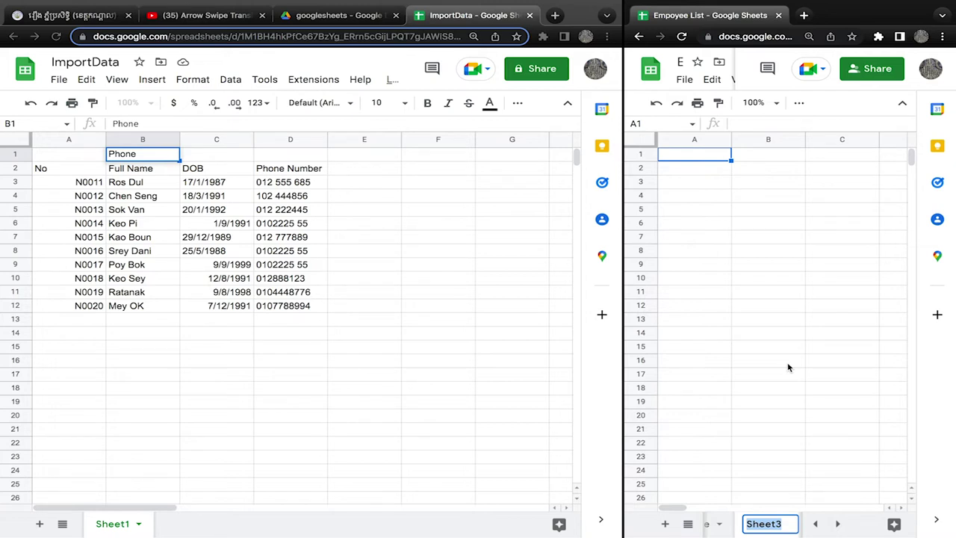
text(Time)
key(Return)
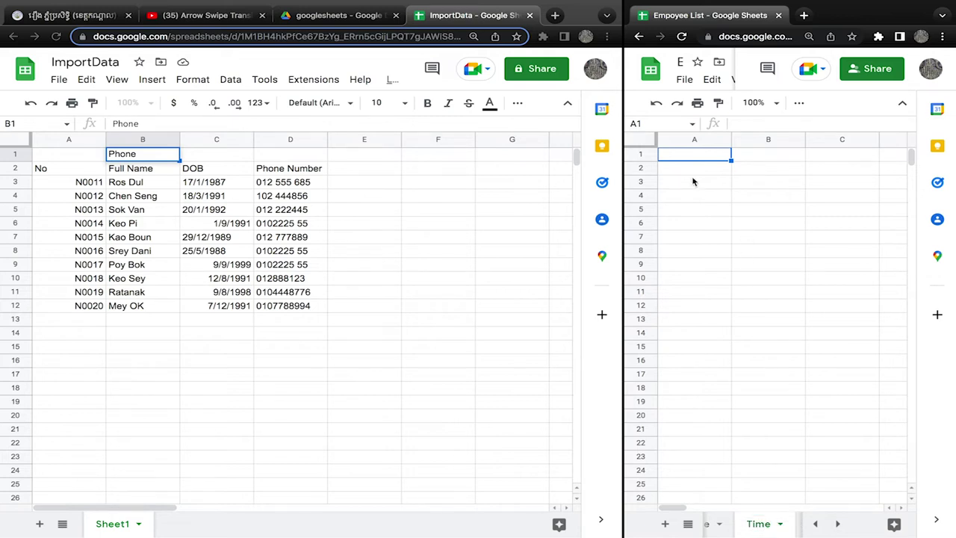
double_click(694, 155)
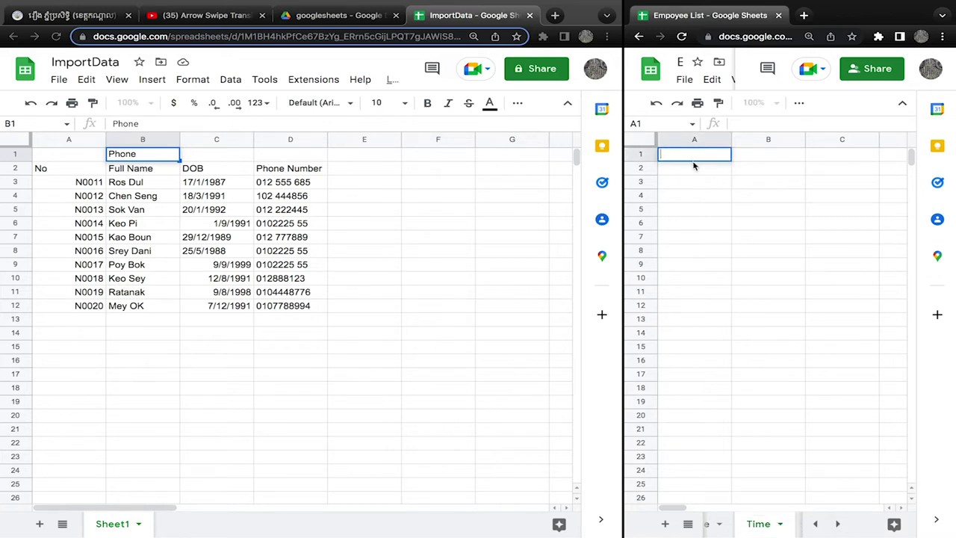
text(s)
click(706, 526)
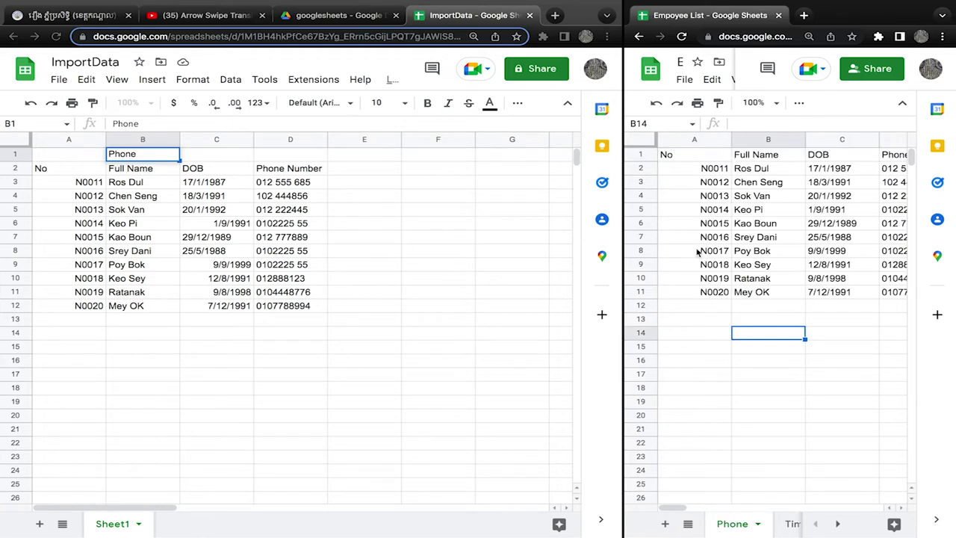
Copy the No and Full Name columns from the Phone sheet.
click(695, 140)
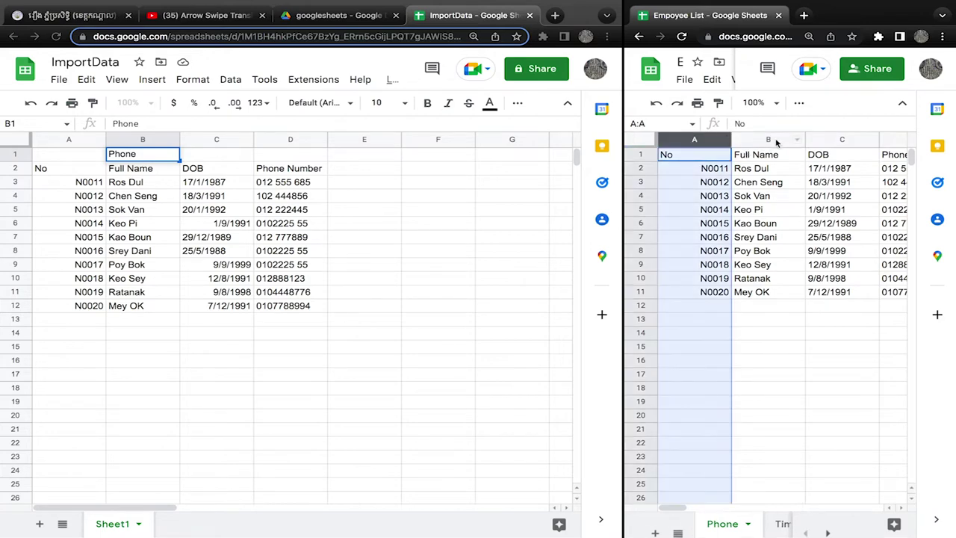
shift+click(775, 142)
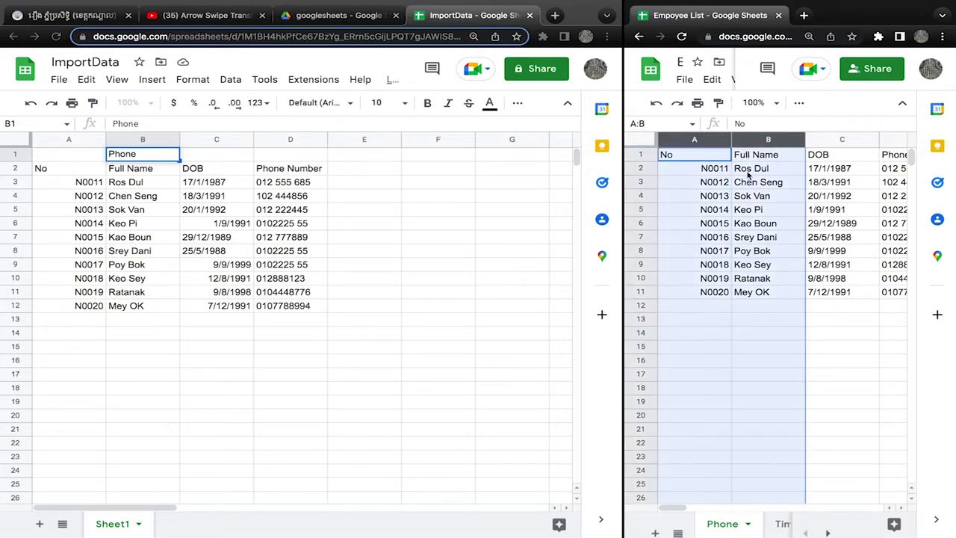
right_click(749, 174)
click(795, 165)
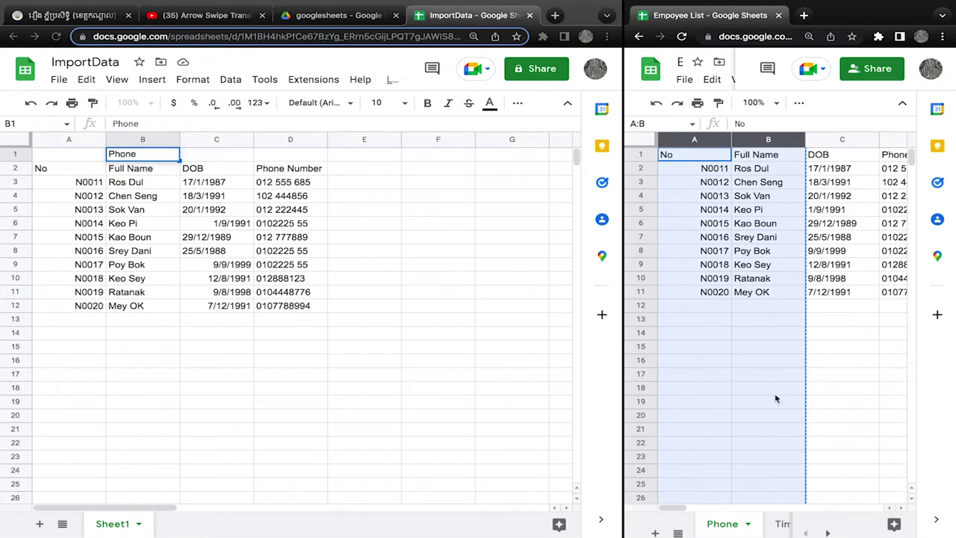
Paste the copied No and Full Name columns into the Time sheet.
click(781, 523)
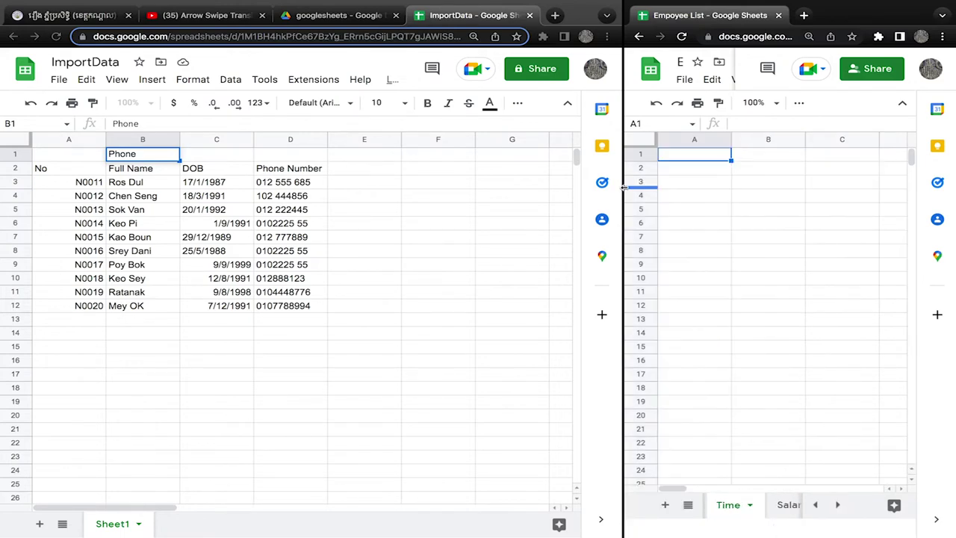
drag(621, 189, 418, 177)
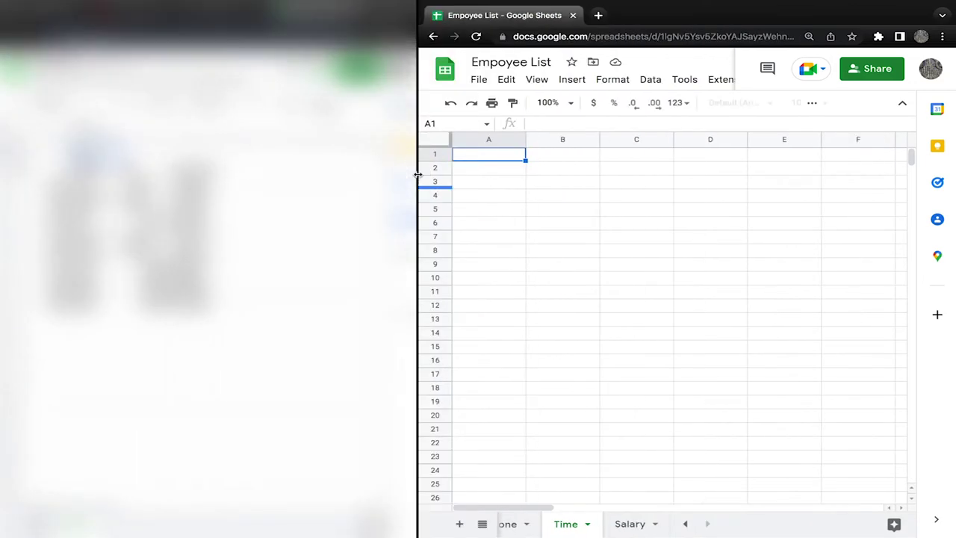
key(ctrl+v)
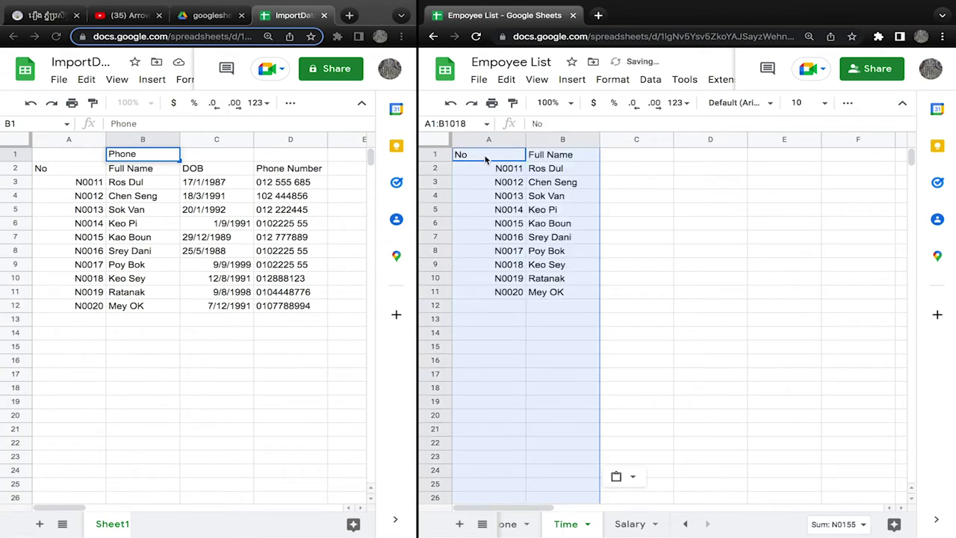
click(647, 184)
click(624, 159)
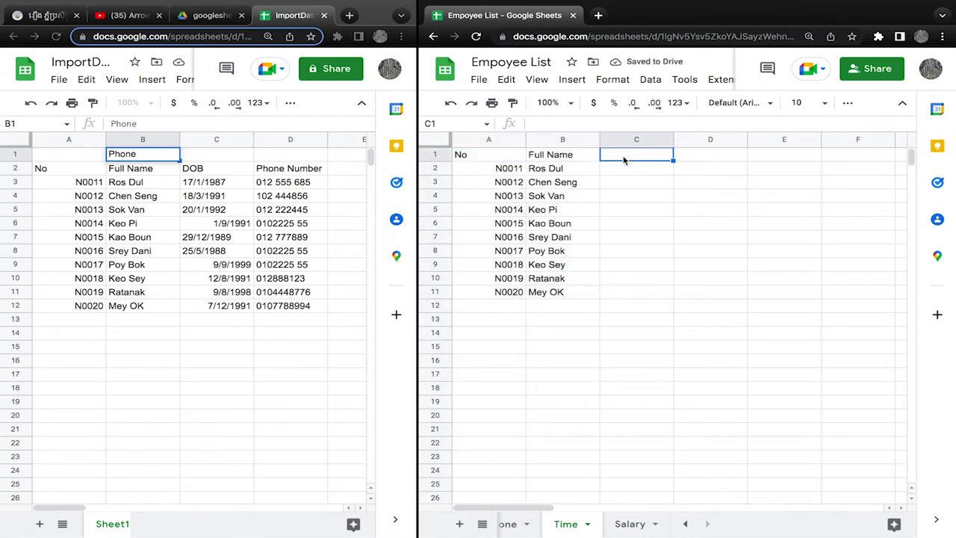
Enter the heading 'Time In' in C1 of the Time sheet, fixing the typos.
text(Time)
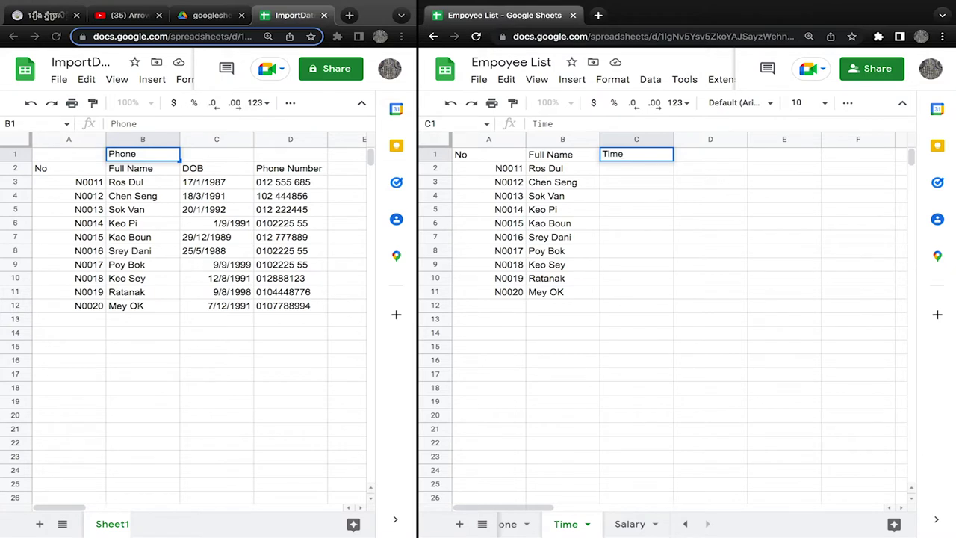
drag(672, 139, 650, 139)
key(BackSpace)
key(BackSpace)
key(BackSpace)
key(BackSpace)
text(In)
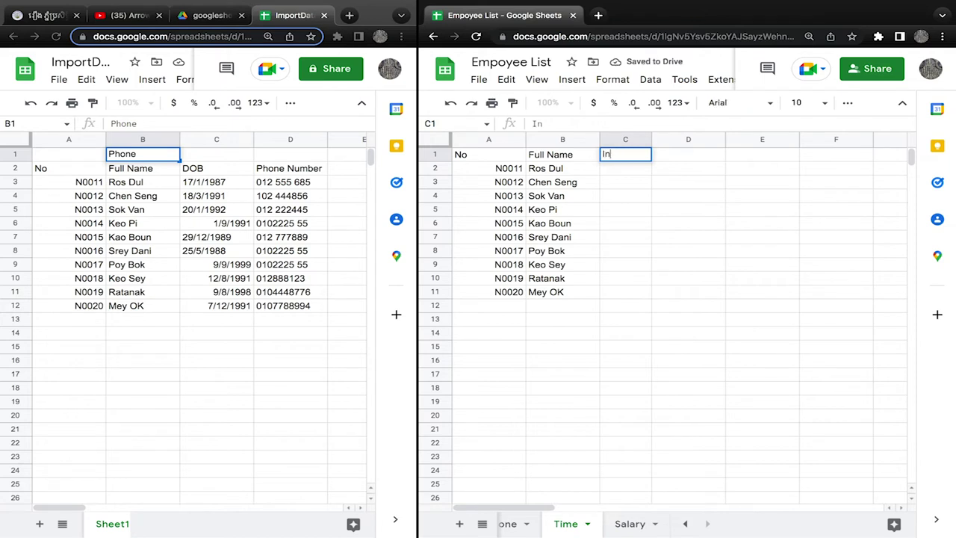
key(Tab)
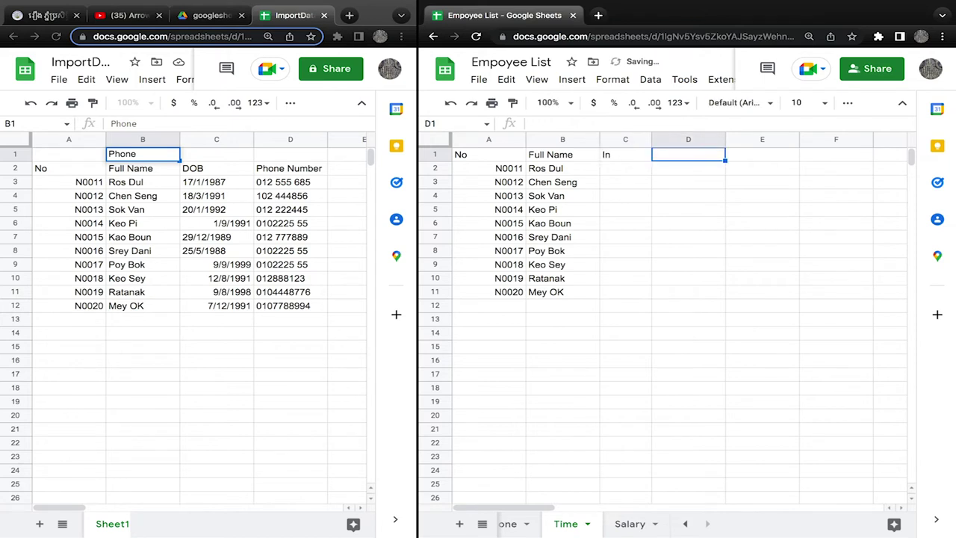
click(621, 142)
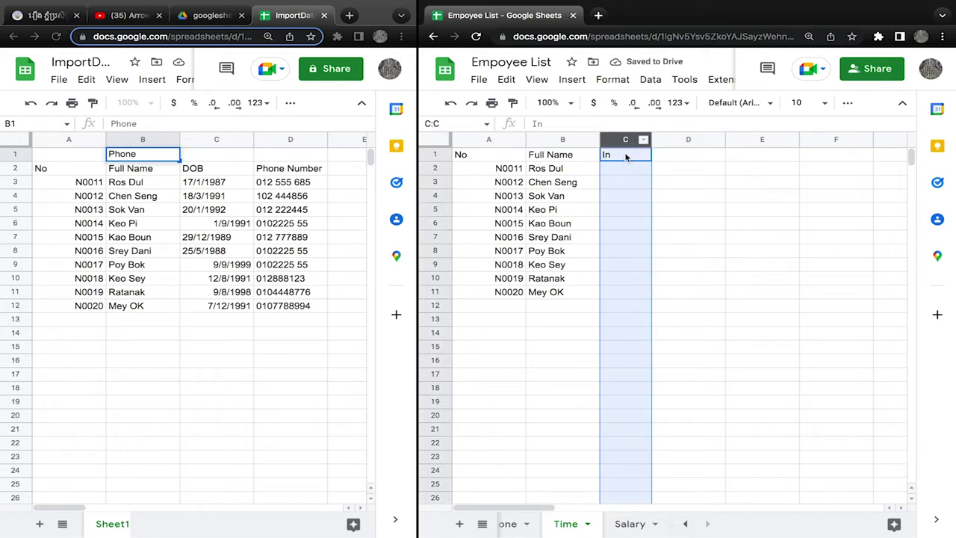
double_click(625, 153)
key(BackSpace)
key(BackSpace)
text(Tie)
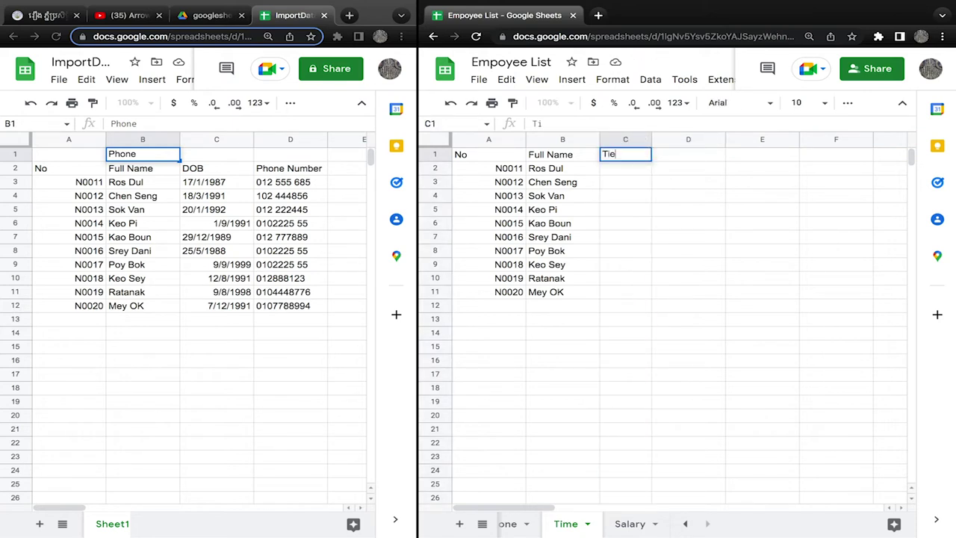
text(me)
key(Tab)
Enter the heading 'Time Out' in D1, correcting the mistyped ending.
text(Time OU)
key(BackSpace)
key(BackSpace)
text(Out)
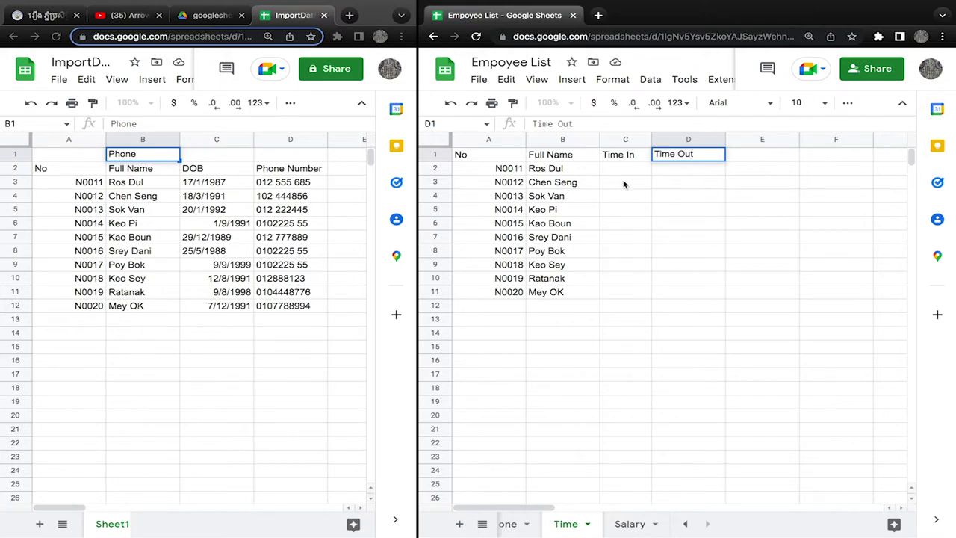
Enter 8:00 in C2 and 17:00 in D2 as the first employee's times.
click(627, 172)
text(8:00)
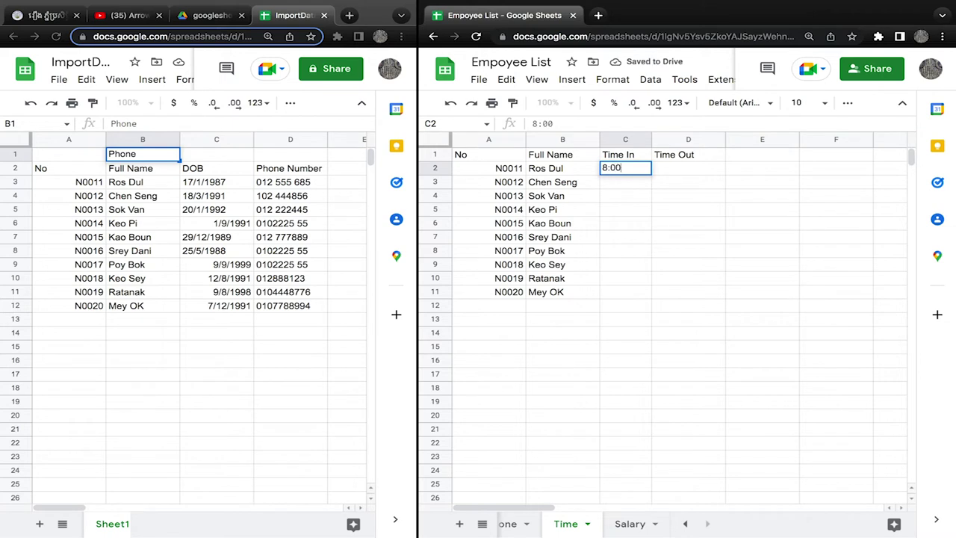
key(Tab)
text(17:0)
key(Return)
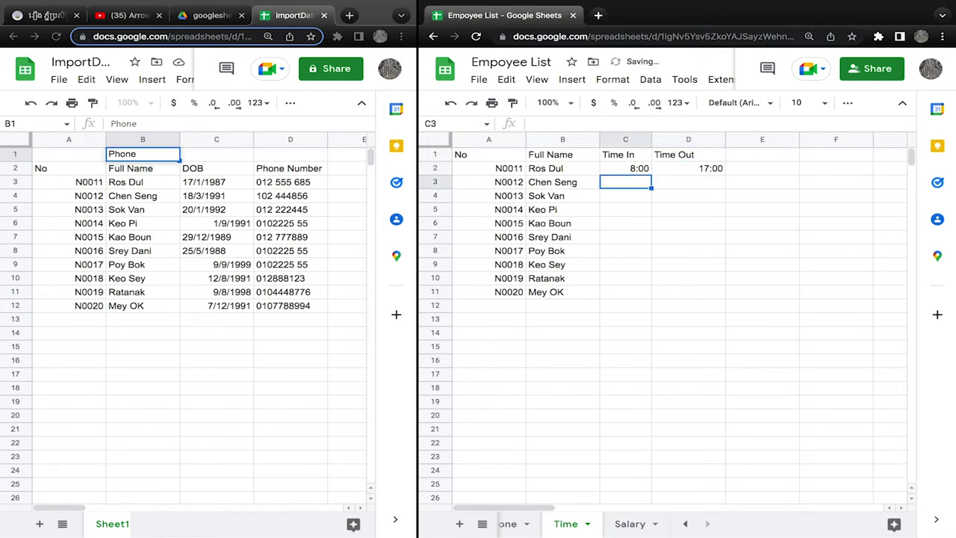
Copy 8:00 and 17:00 down to rows 3–11 for all employees.
click(647, 171)
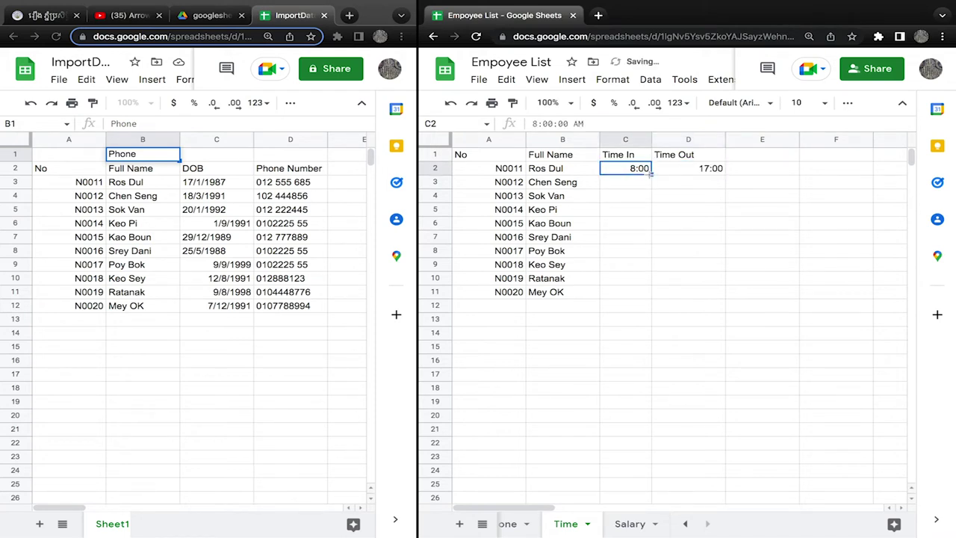
double_click(651, 173)
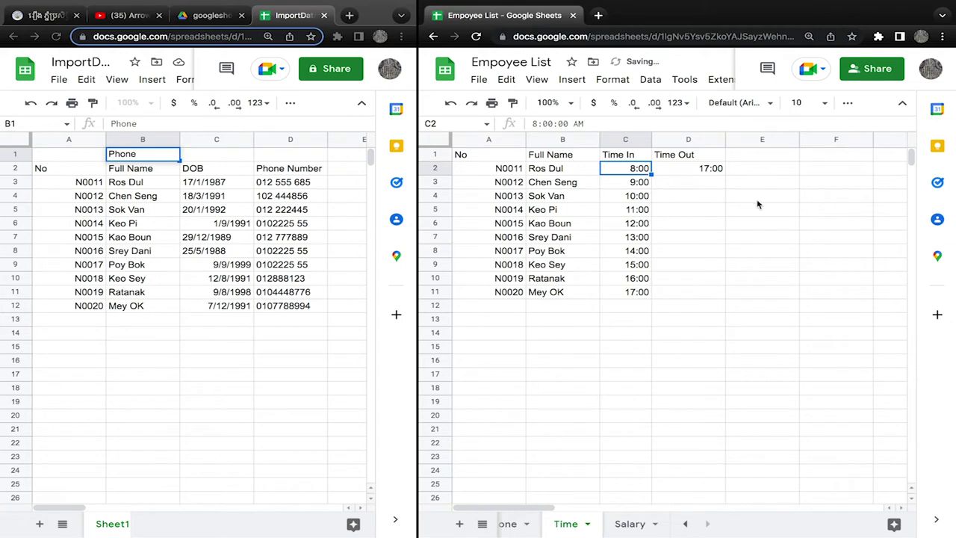
key(ctrl+z)
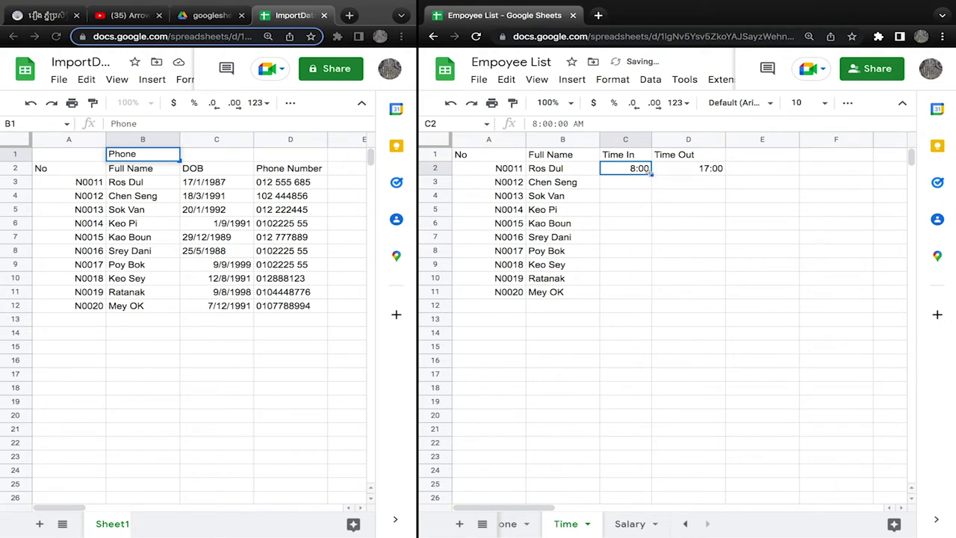
double_click(652, 172)
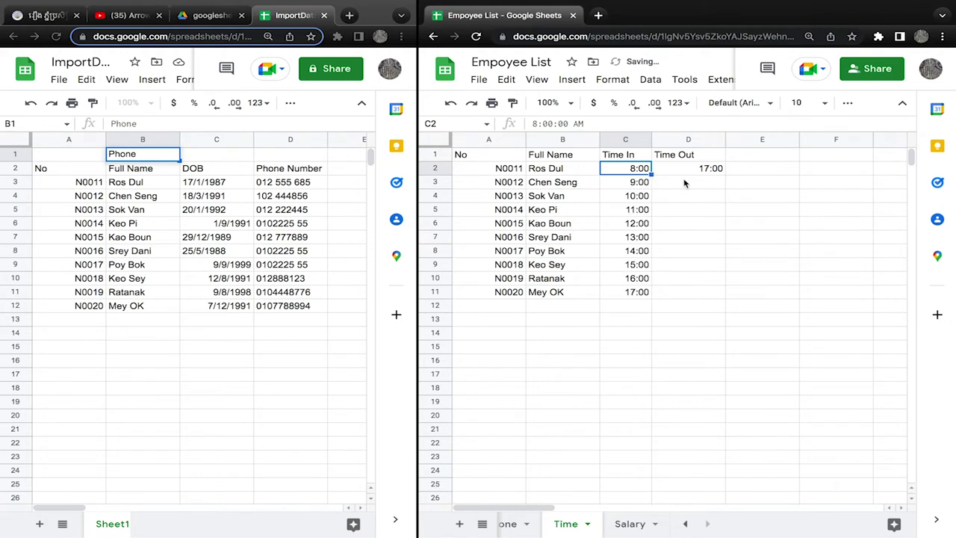
key(ctrl+z)
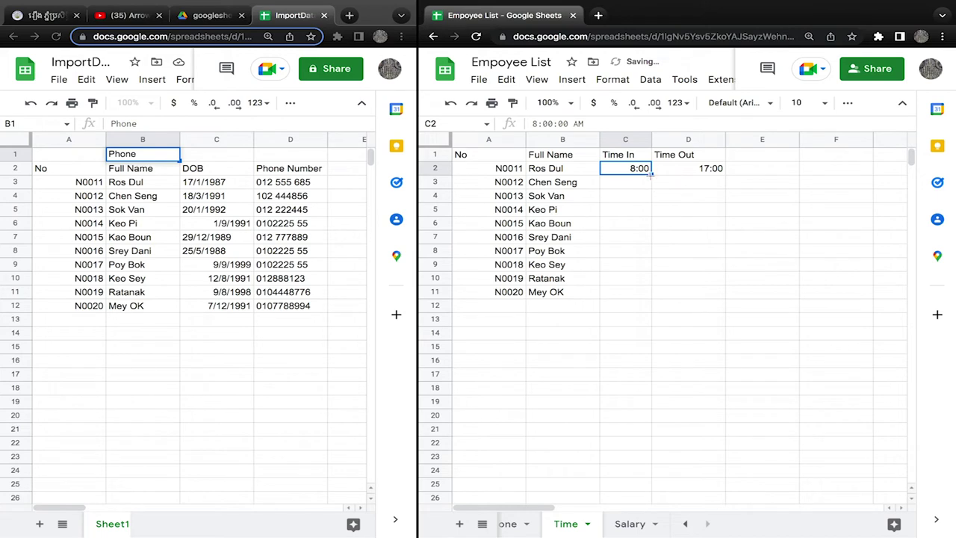
double_click(652, 172)
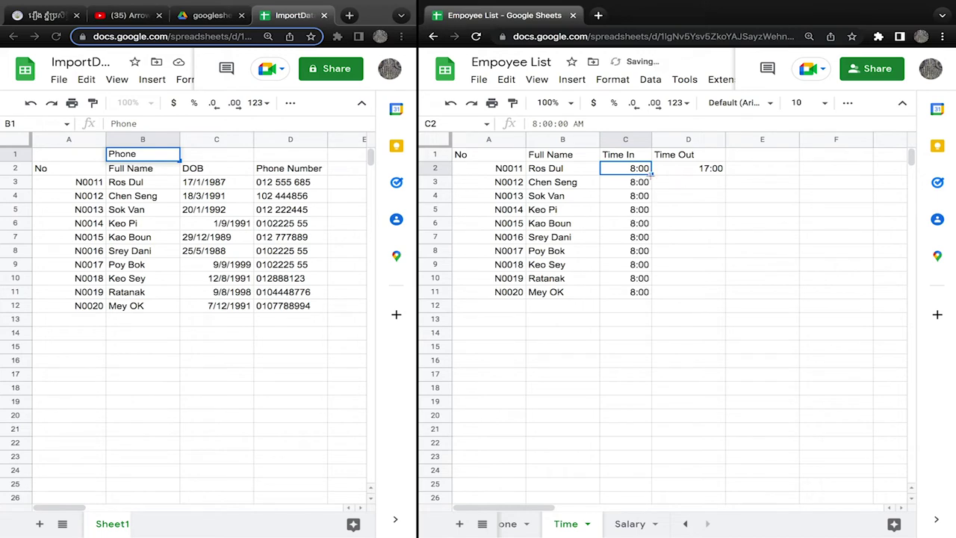
click(707, 170)
double_click(725, 174)
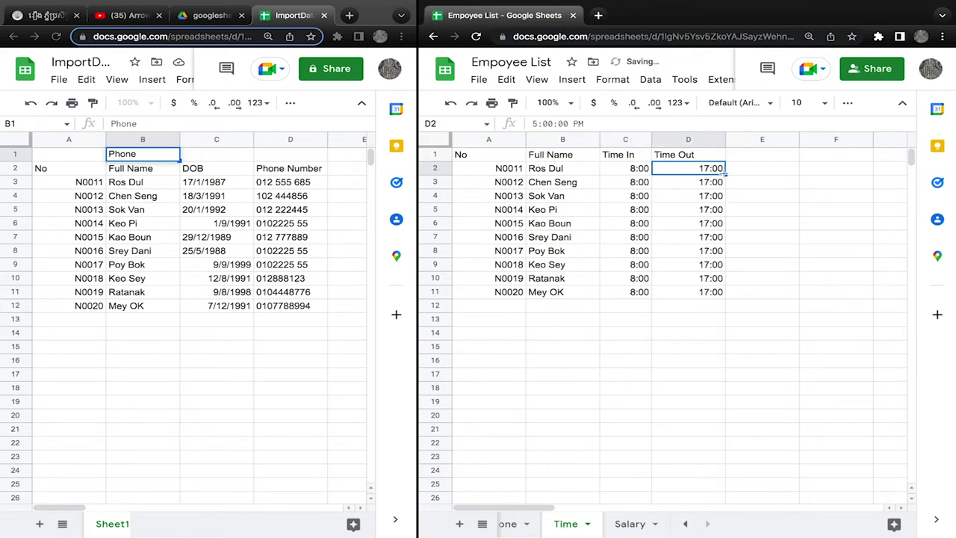
click(695, 316)
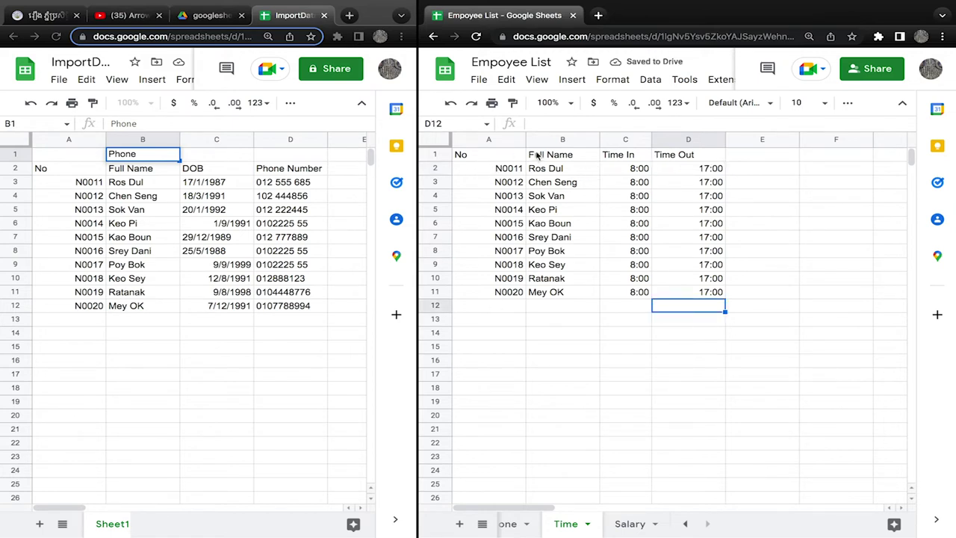
click(490, 142)
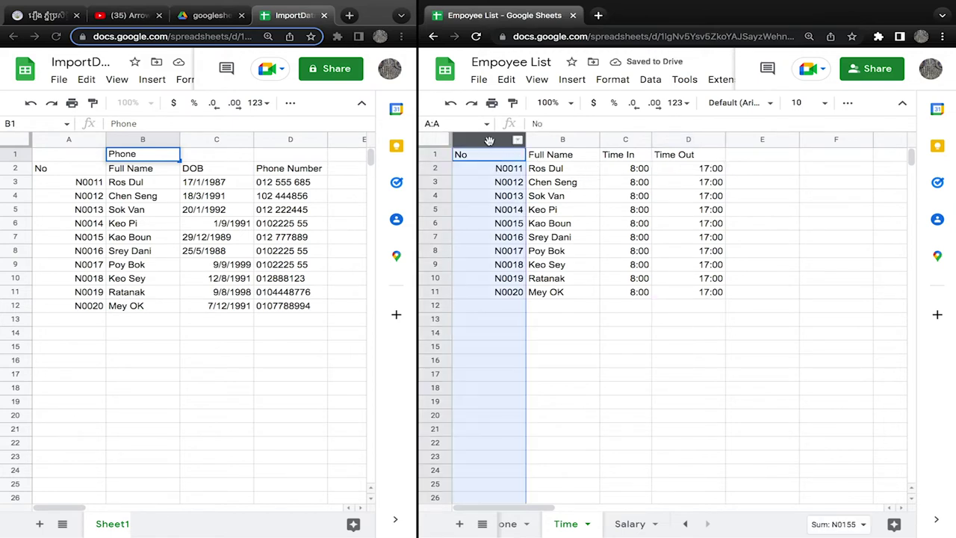
Auto-fit columns A to D of the Time sheet to their contents.
shift+click(707, 140)
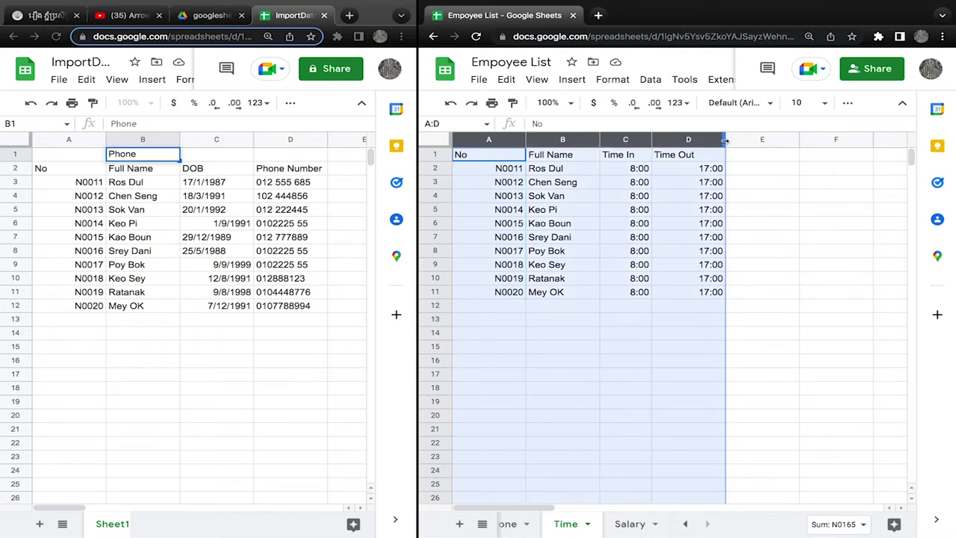
double_click(724, 140)
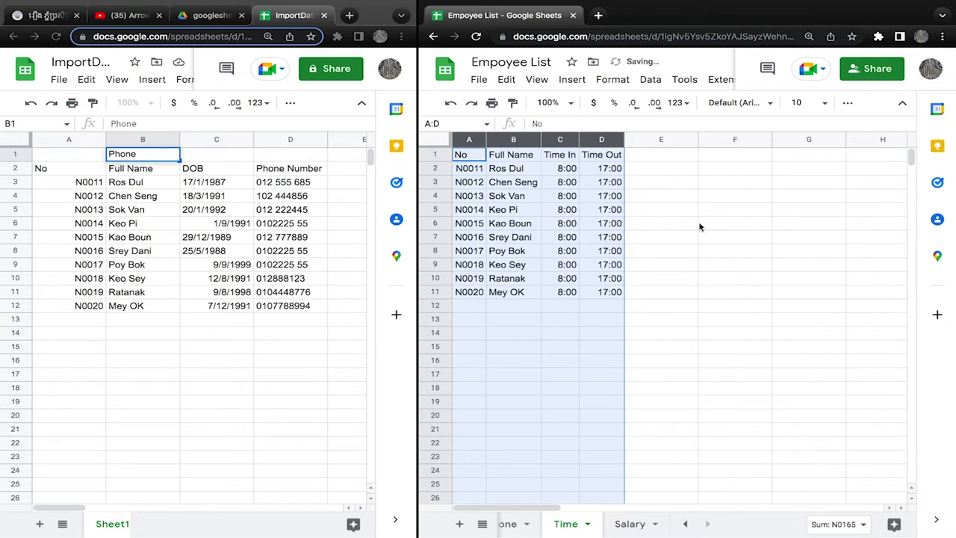
click(689, 231)
click(611, 374)
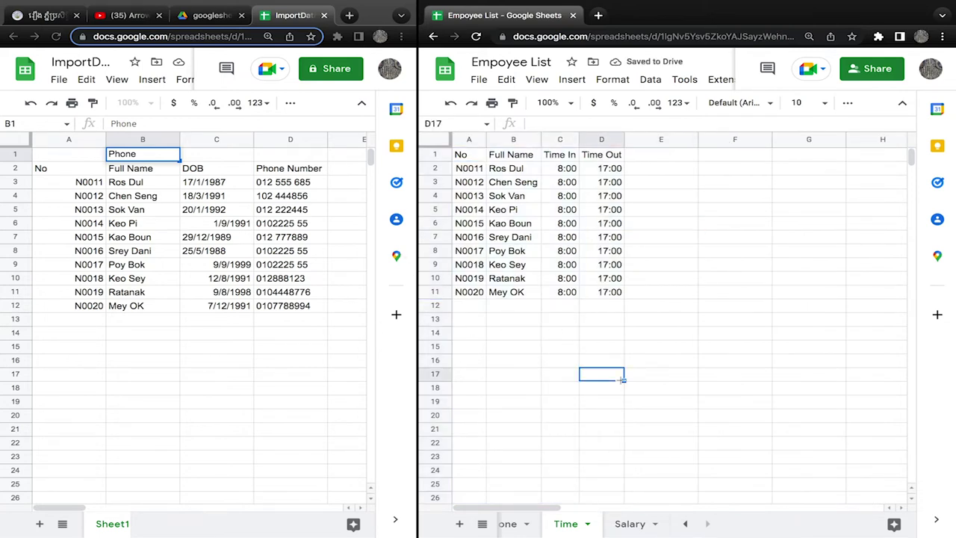
Set ImportData's B1 dropdown to Salary to import the Salary sheet data.
click(185, 329)
click(169, 349)
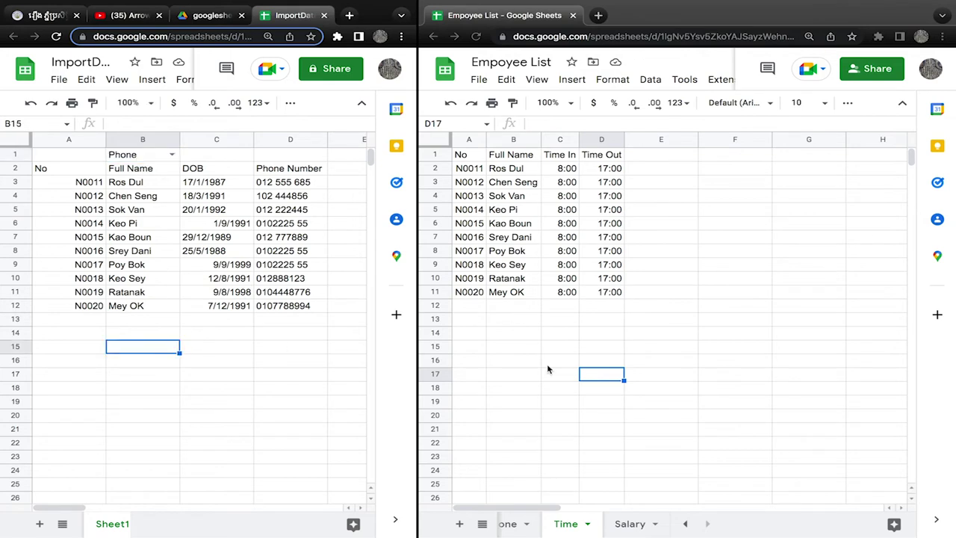
click(151, 154)
click(172, 154)
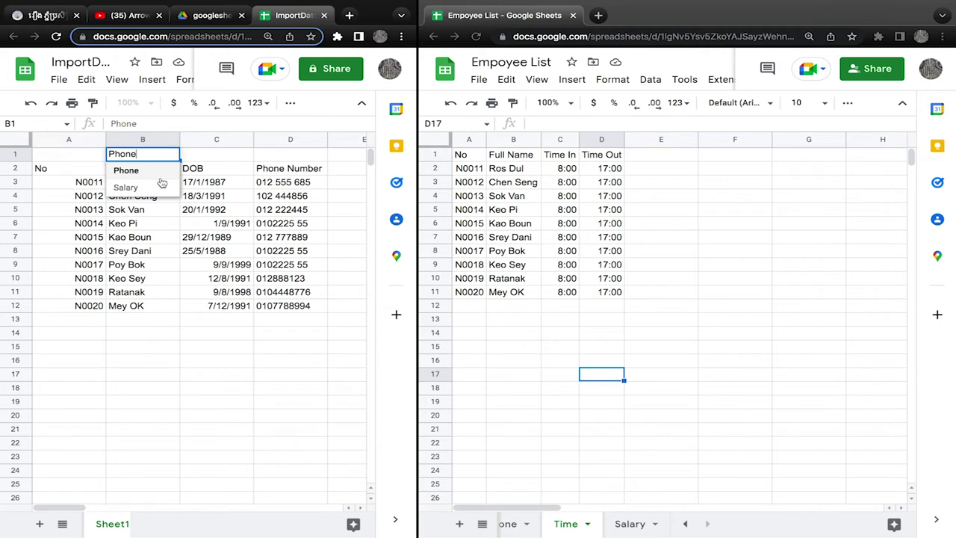
click(154, 189)
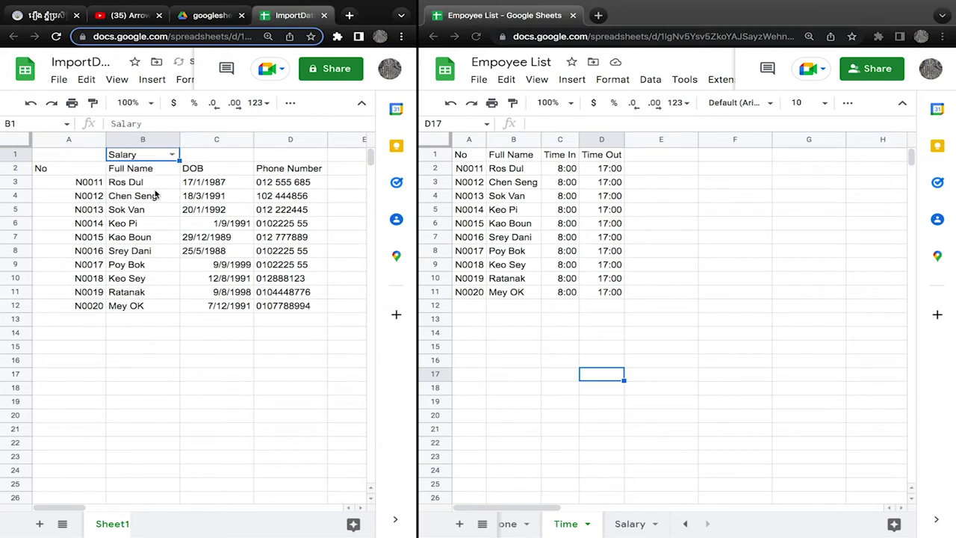
click(171, 154)
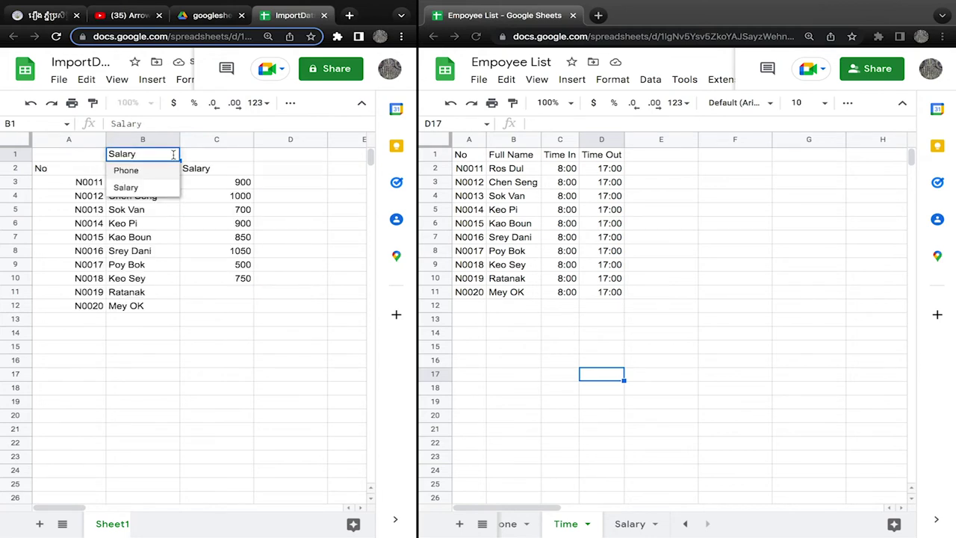
click(210, 336)
click(154, 155)
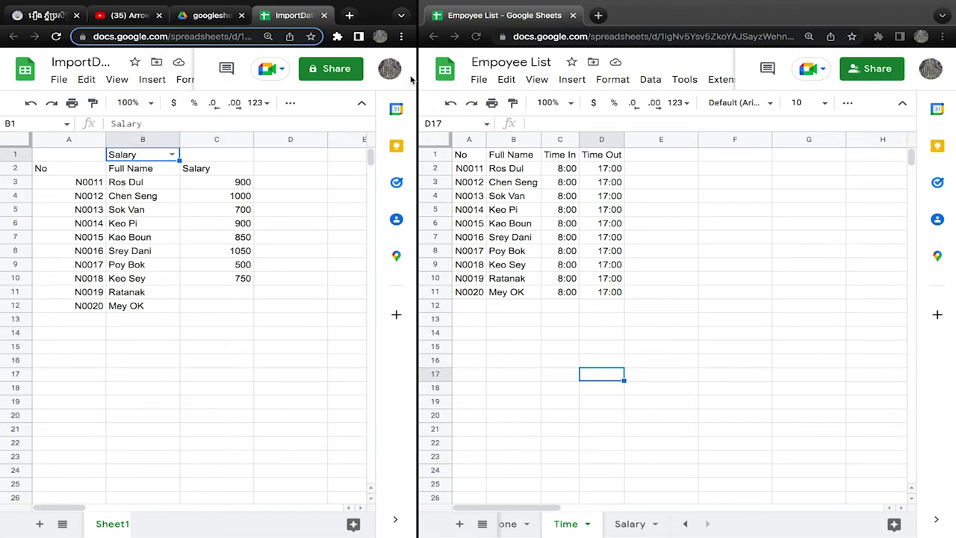
drag(416, 77, 784, 122)
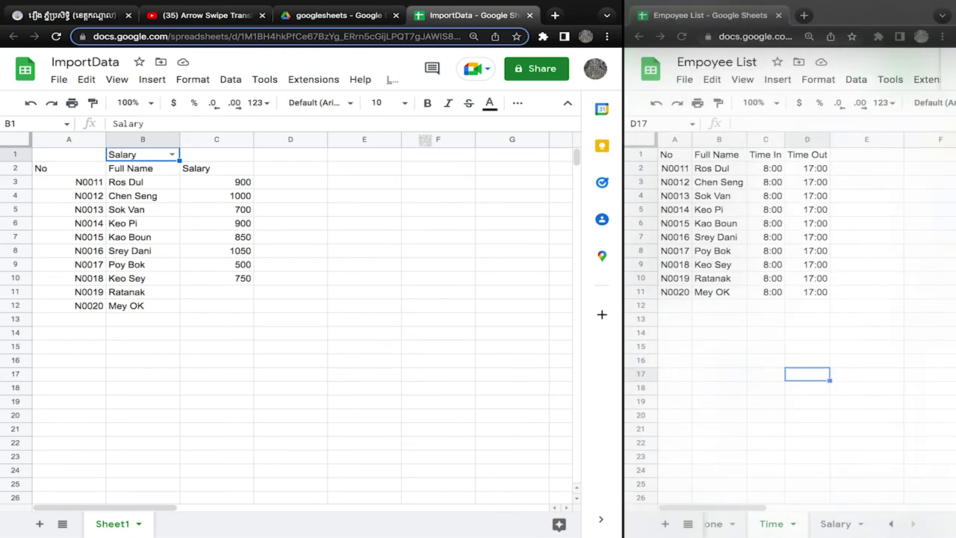
Edit the list of items in B1's data validation rule and save it.
click(228, 83)
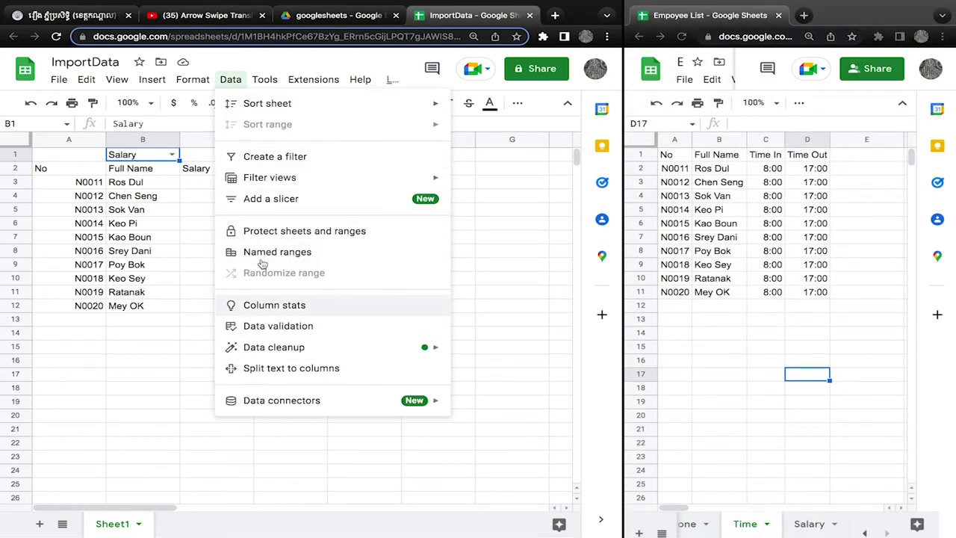
click(289, 331)
click(348, 265)
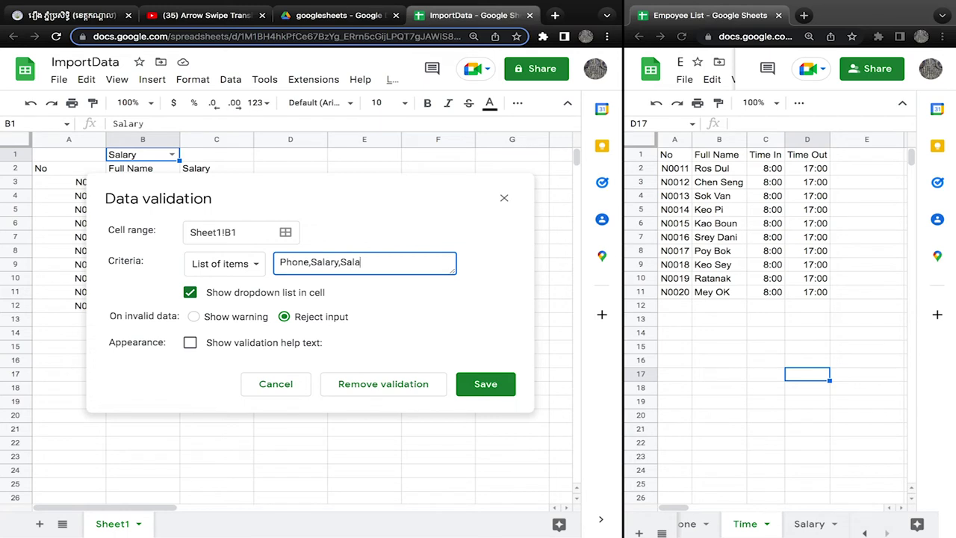
text(y)
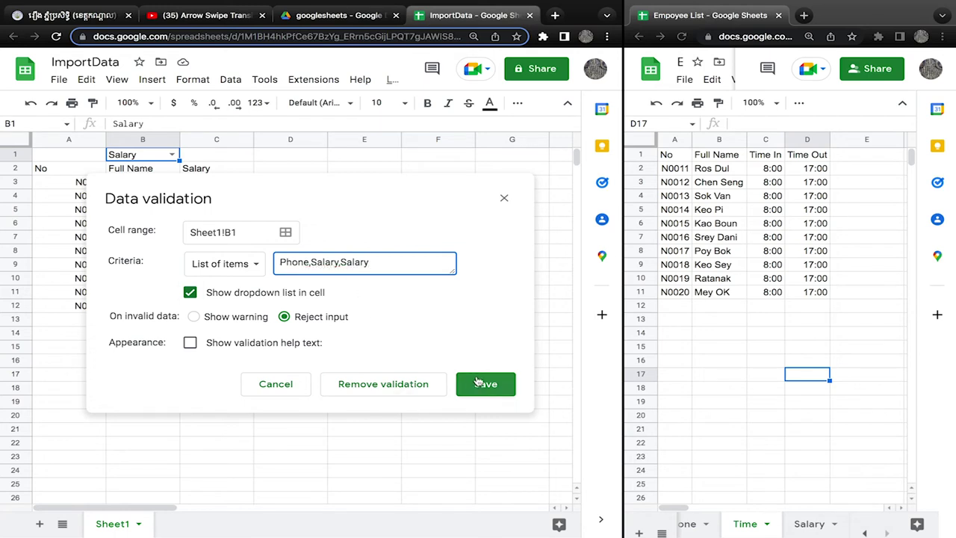
click(481, 384)
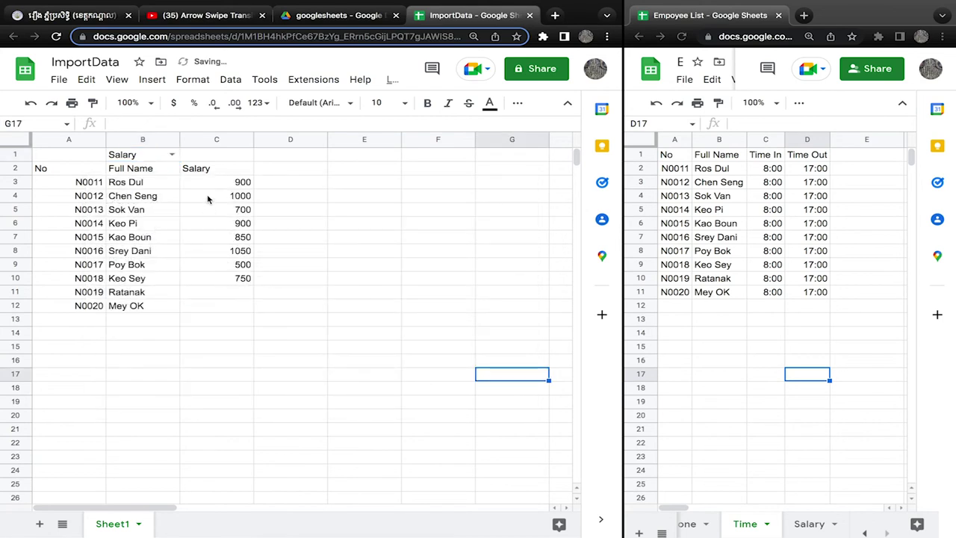
click(172, 154)
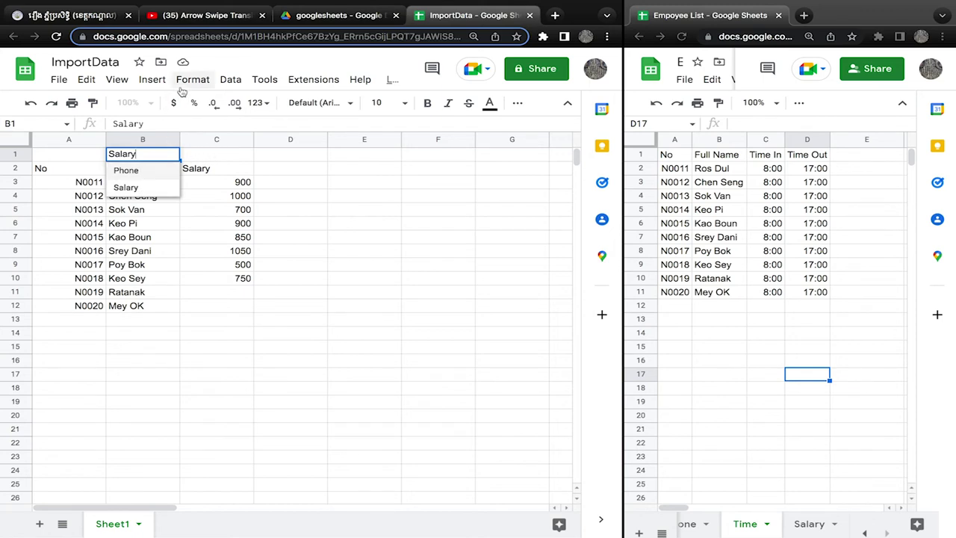
Correct B1's validation list to Phone, Salary, Time, removing the duplicate and blank line.
click(230, 79)
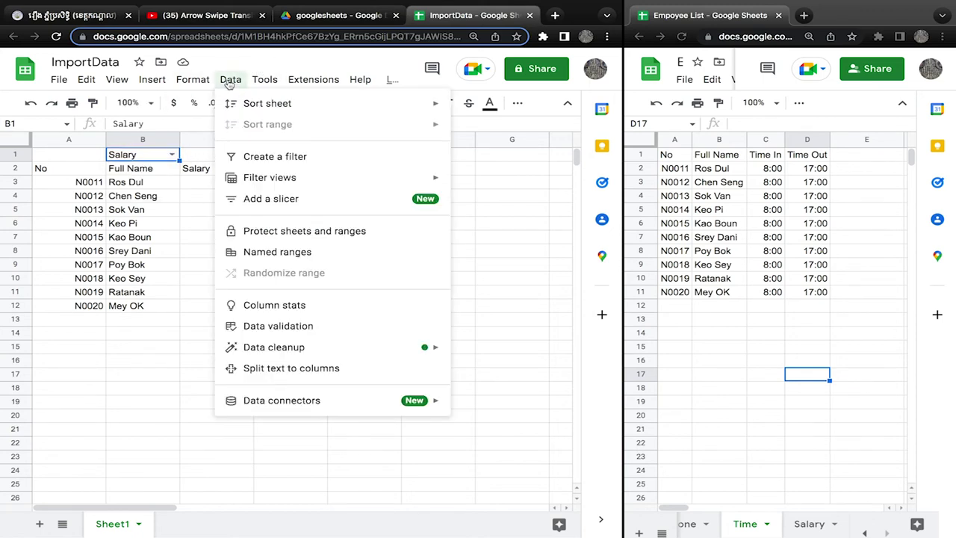
click(278, 326)
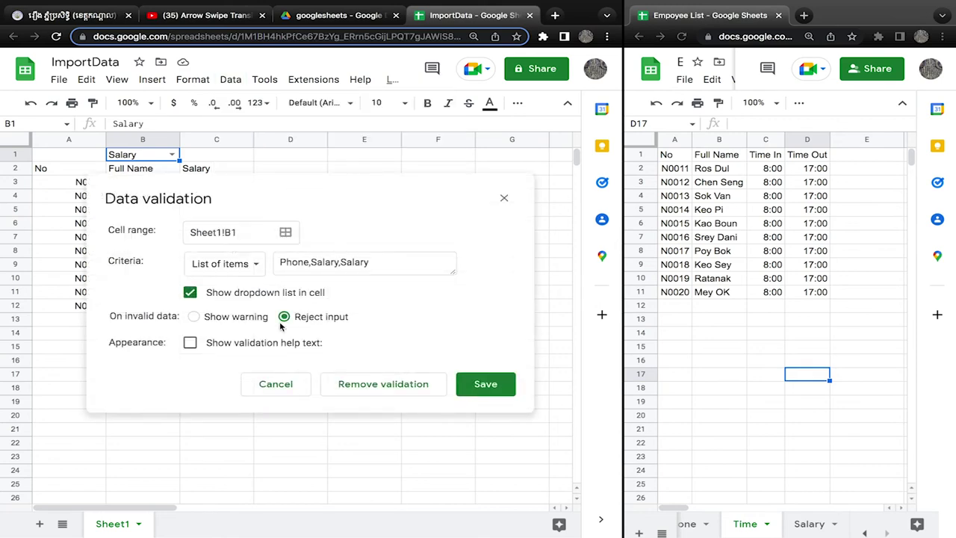
click(371, 262)
key(BackSpace)
key(BackSpace)
text(Time)
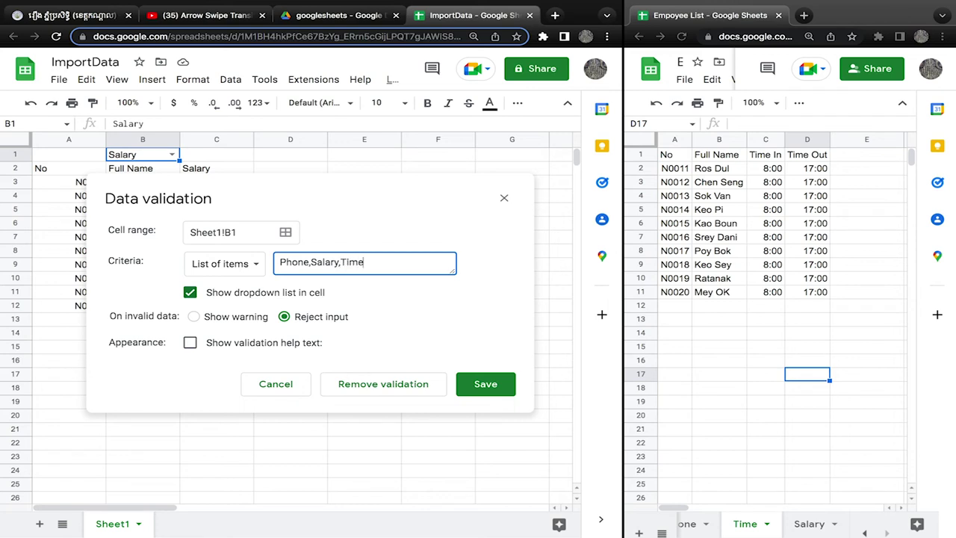
key(Return)
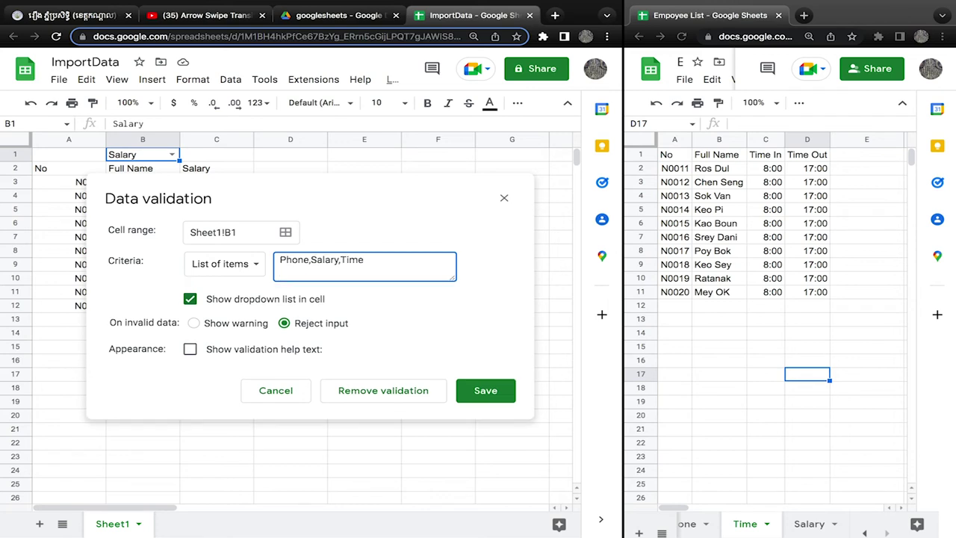
key(BackSpace)
click(484, 385)
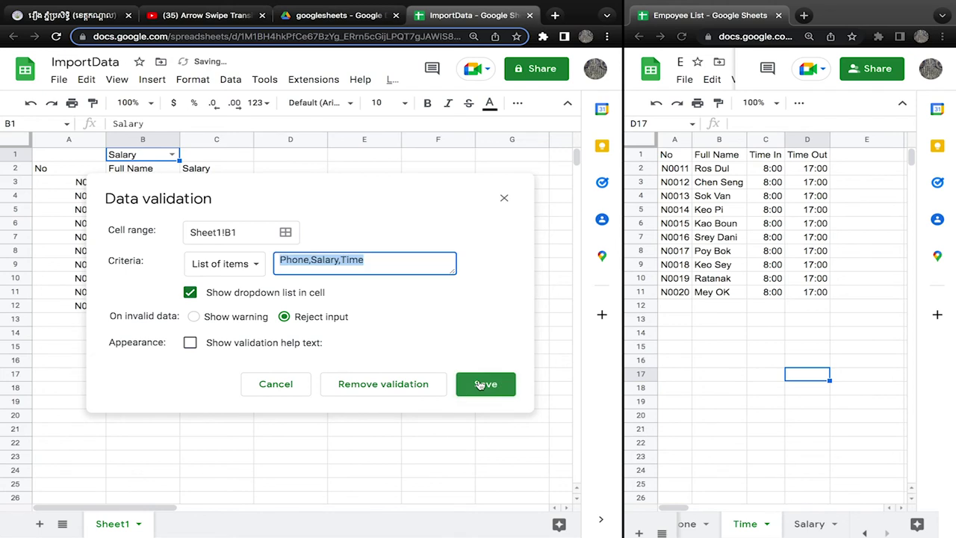
click(172, 158)
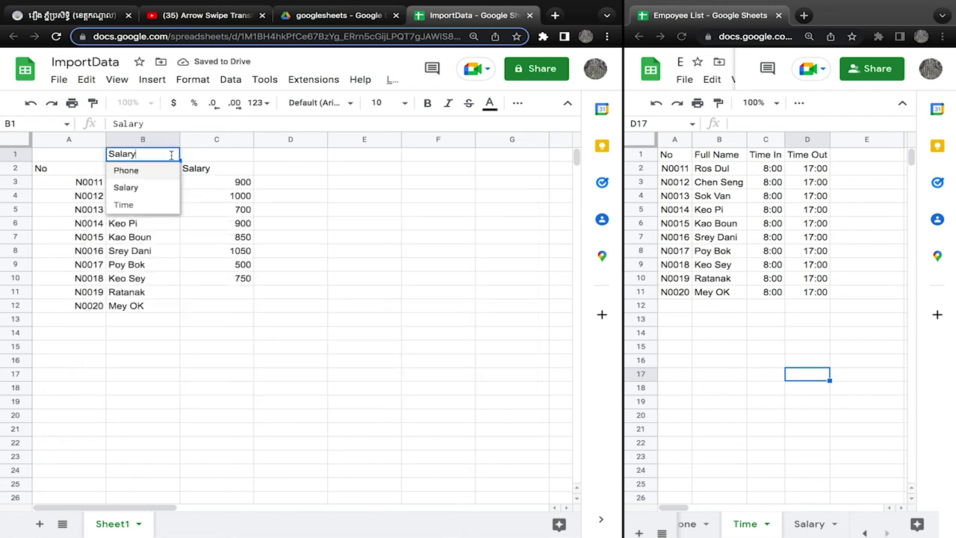
Choose Time in B1 and check the imported 8:00 and 17:00 time values.
click(144, 205)
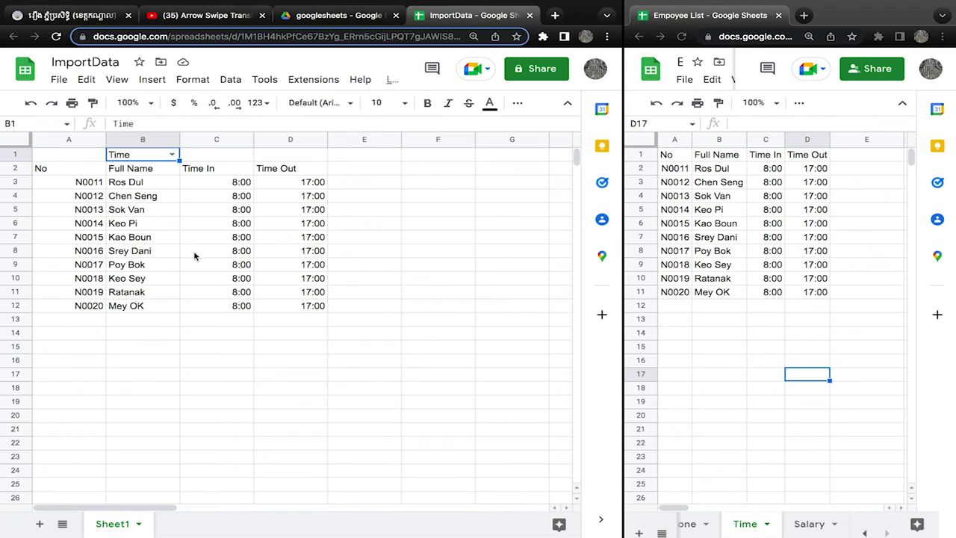
click(224, 252)
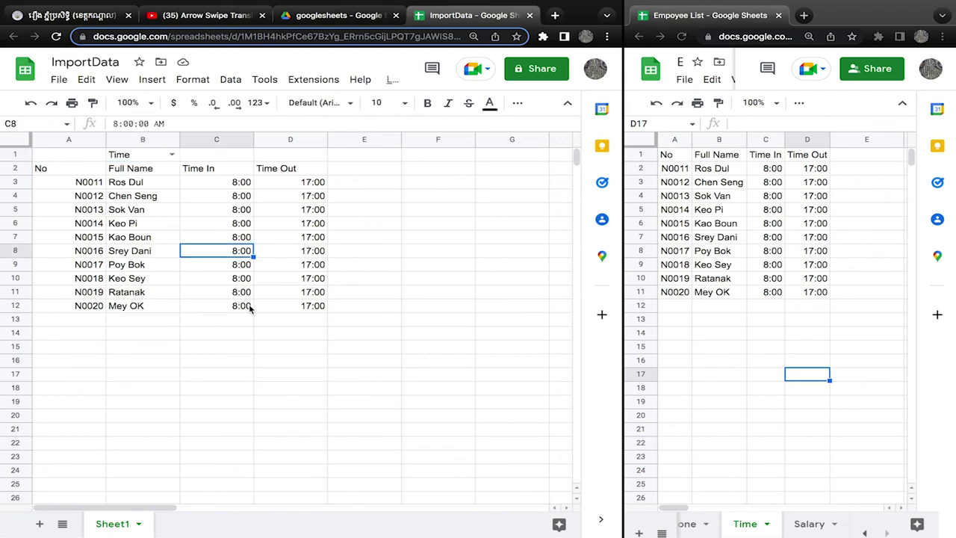
click(287, 238)
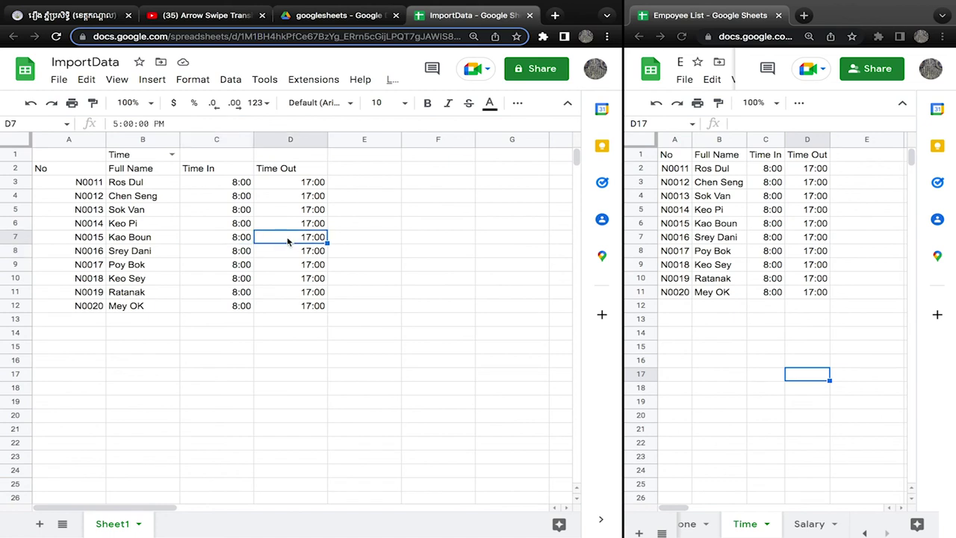
click(155, 155)
click(76, 159)
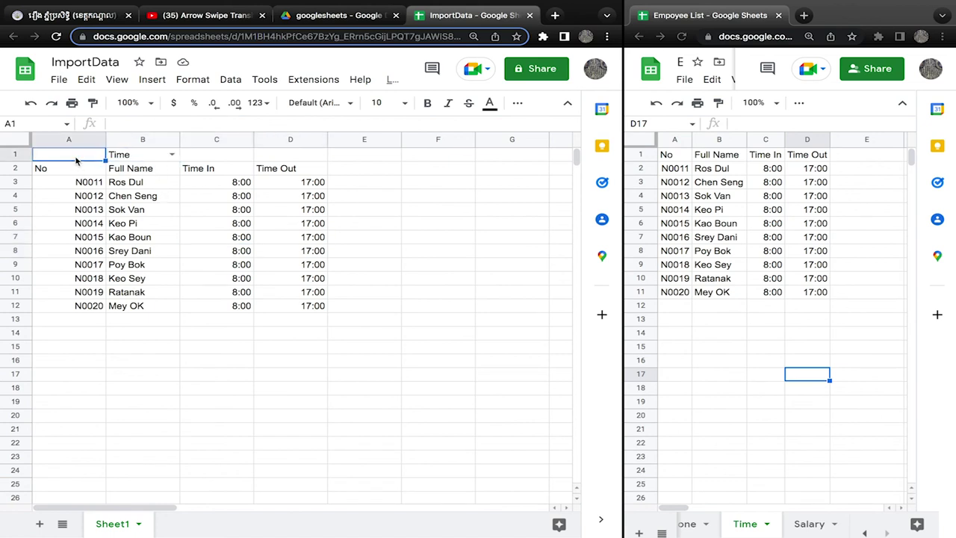
Label cell A1 of ImportData 'Select Type'.
text(Sele)
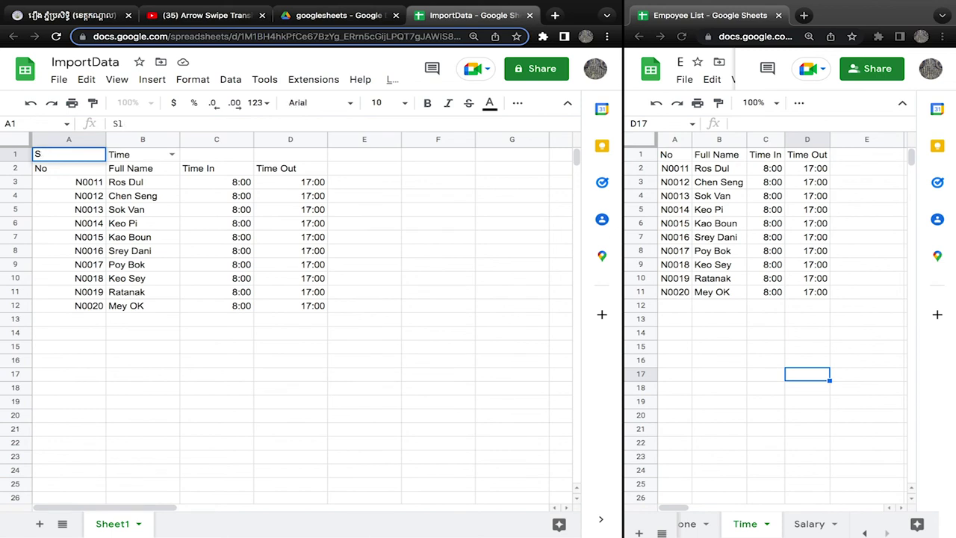
text(lect)
text(ype)
key(Return)
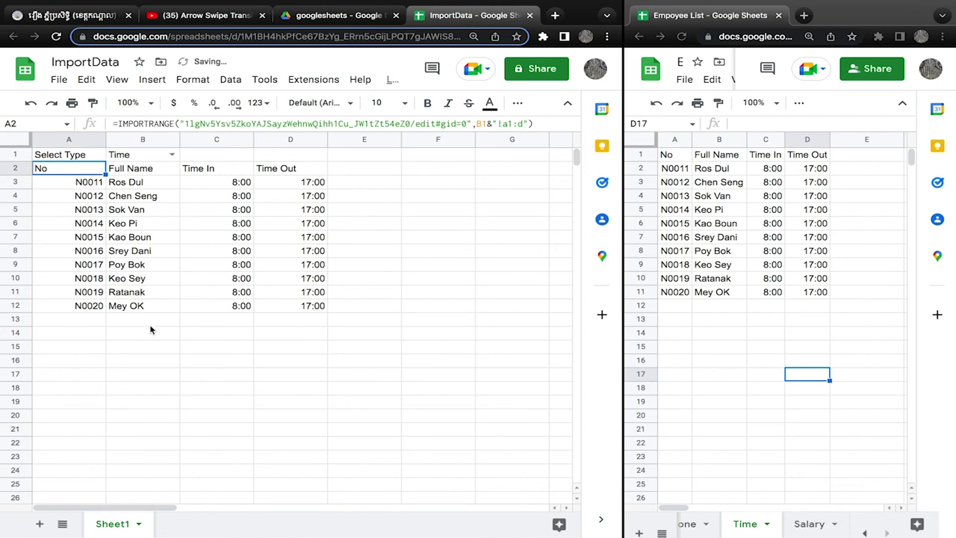
click(148, 330)
click(224, 215)
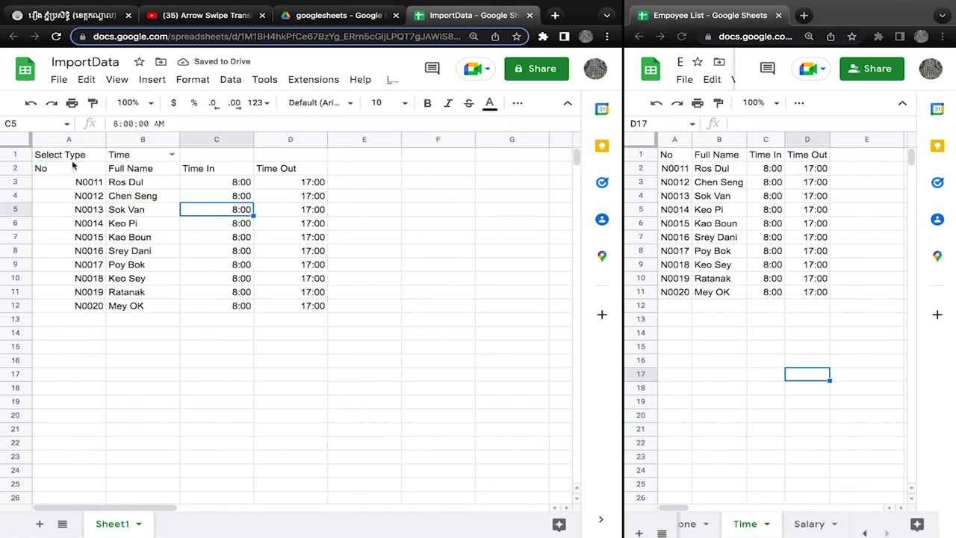
Auto-fit columns A to D of ImportData to their contents.
click(60, 141)
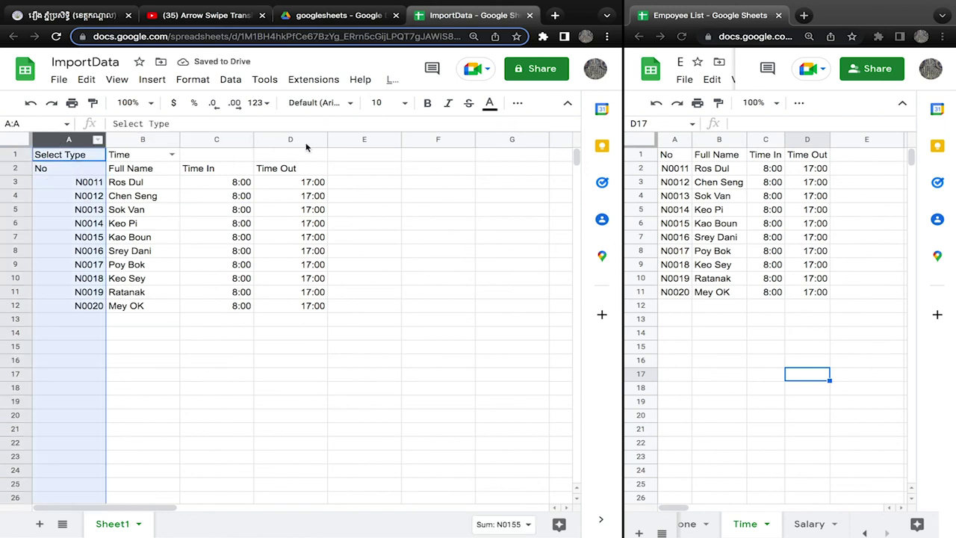
shift+click(310, 139)
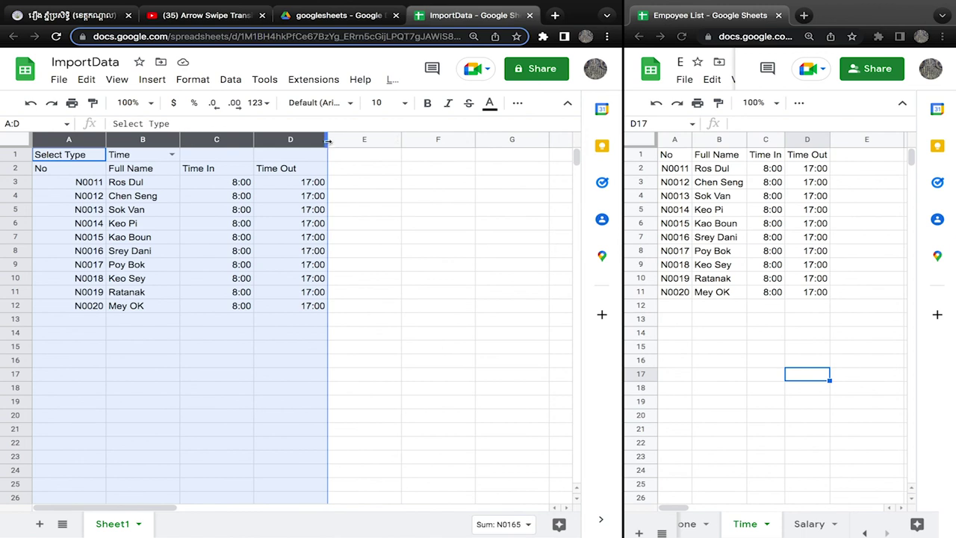
double_click(327, 141)
click(369, 237)
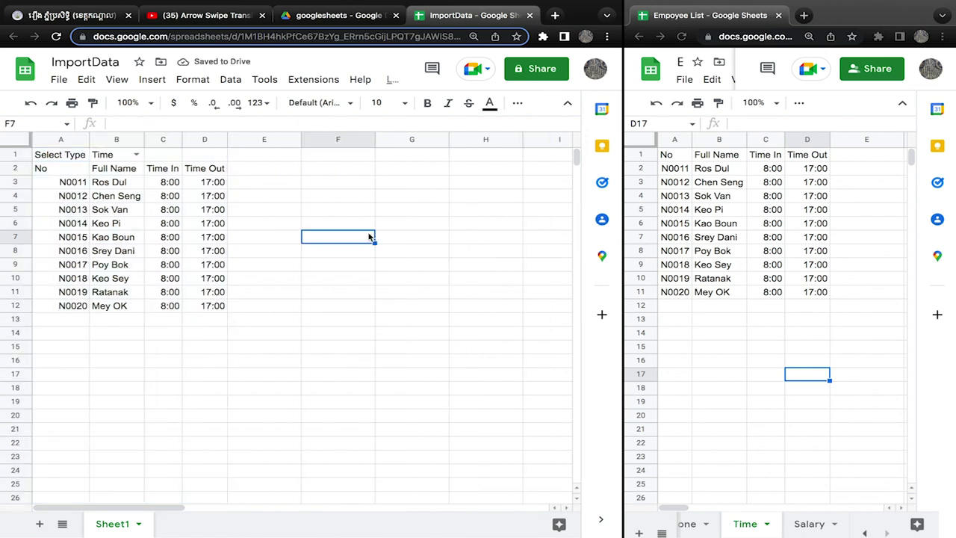
scroll(174, 305, down, 3)
scroll(175, 303, up, 3)
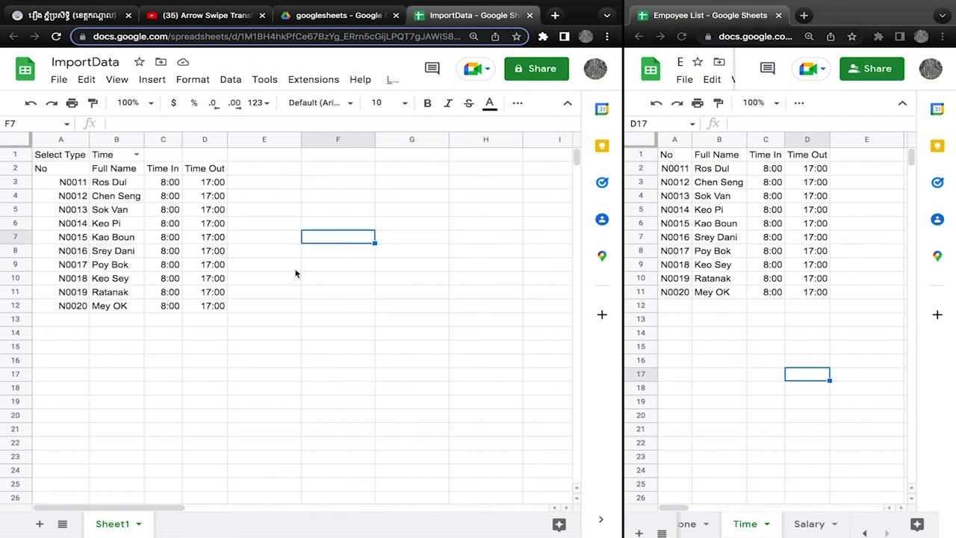